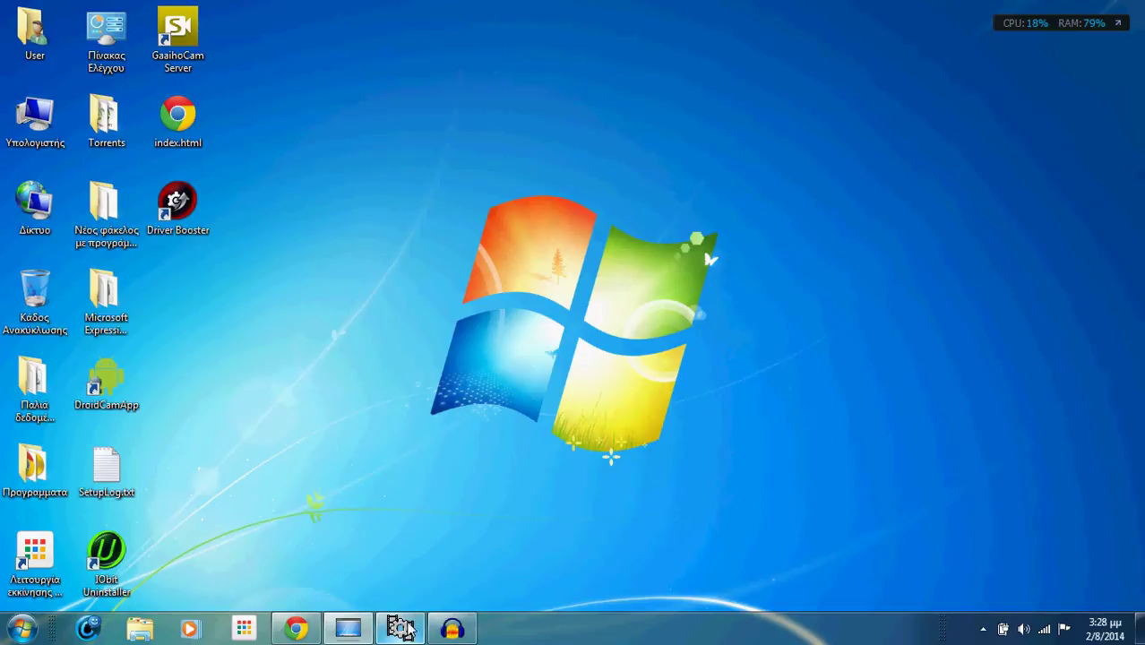
Step: Switch to VirtualDub and open Miracolo a Milano 1951.avi from the Videos library, dismissing the audio warning
left_click(399, 628)
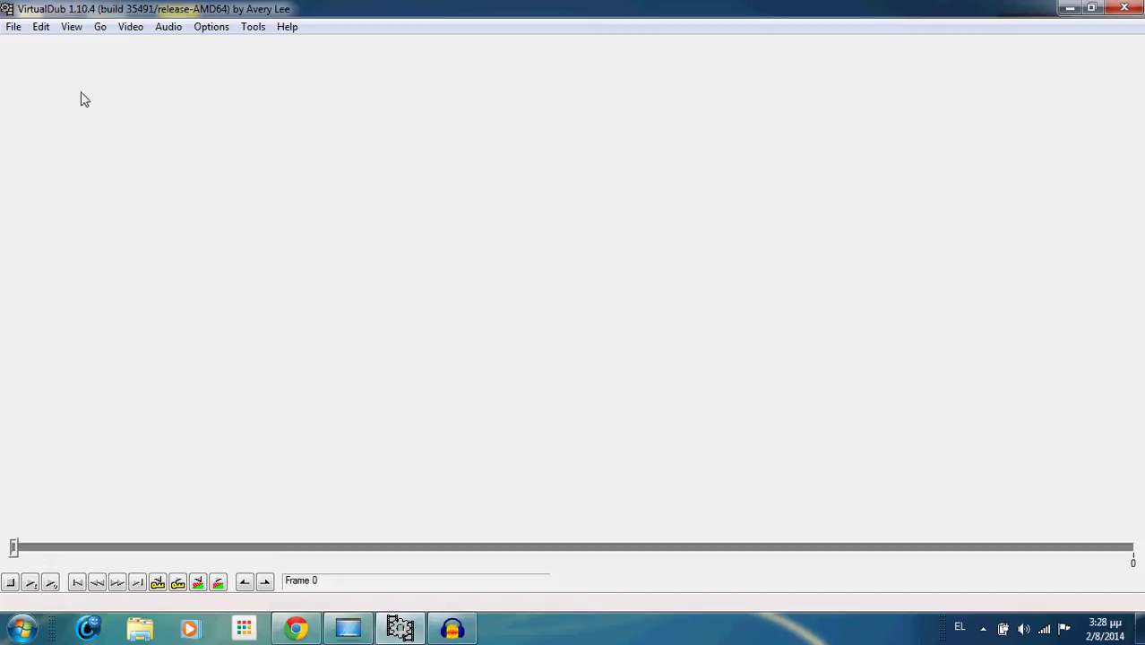
left_click(13, 27)
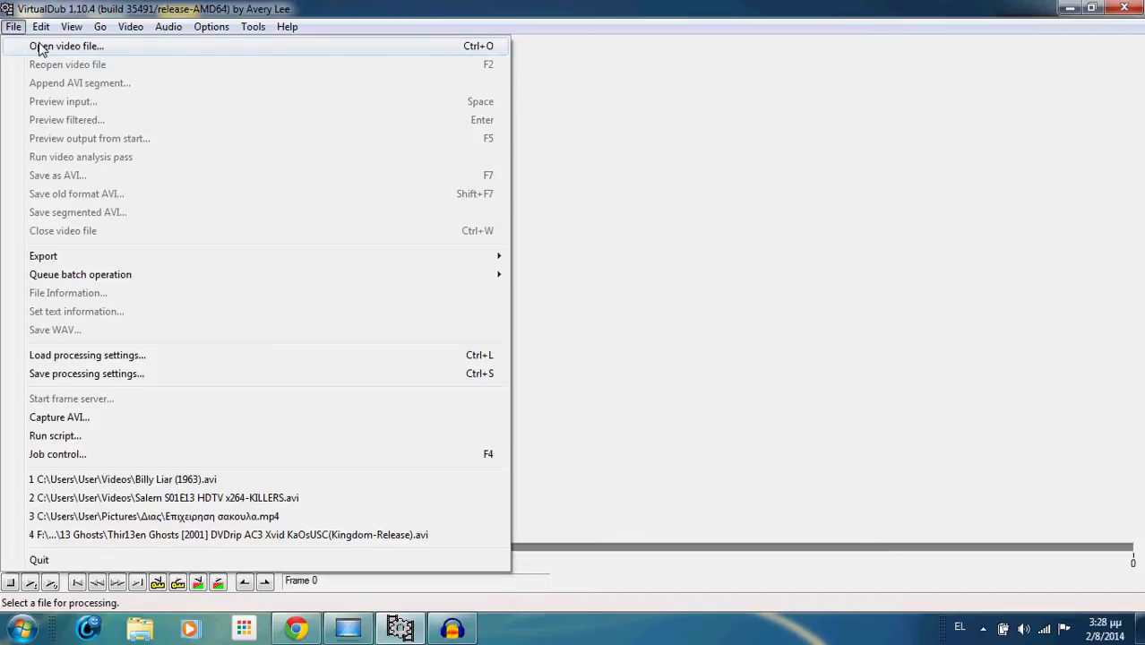
left_click(40, 46)
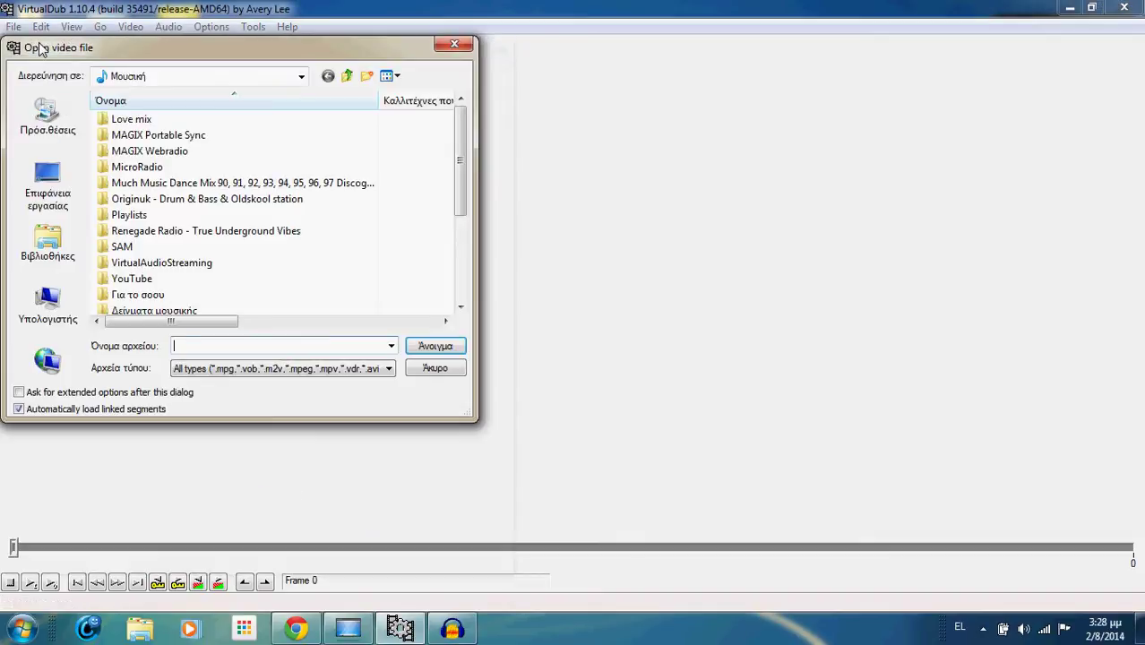
left_click(48, 244)
double_click(170, 122)
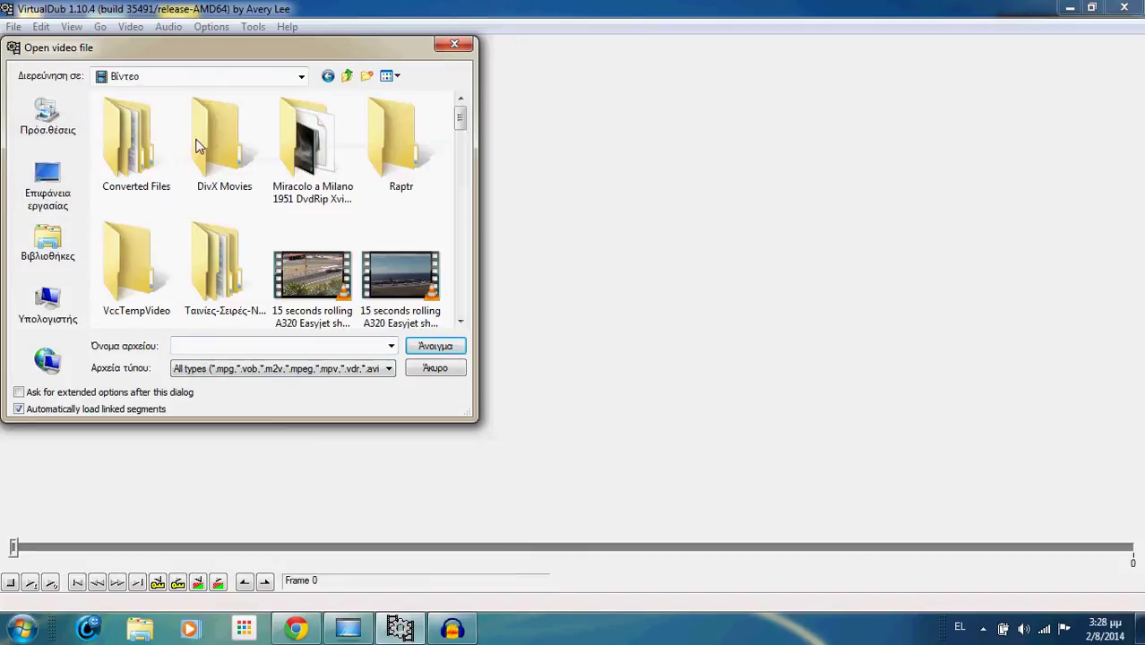
left_click_drag(461, 118, 491, 233)
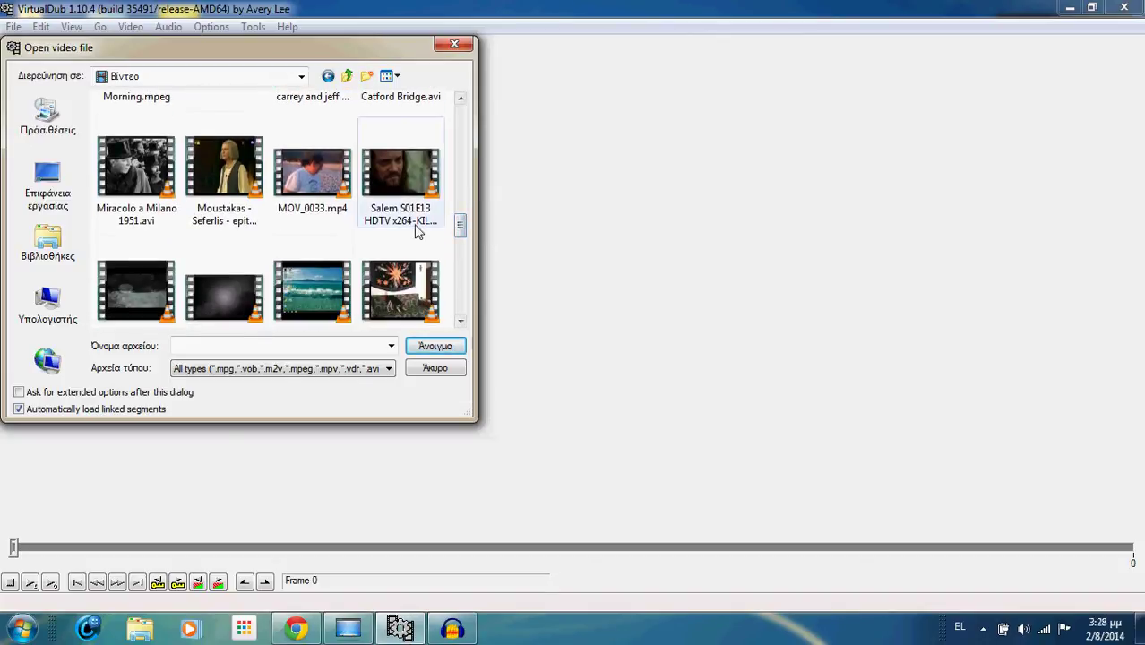
left_click(154, 183)
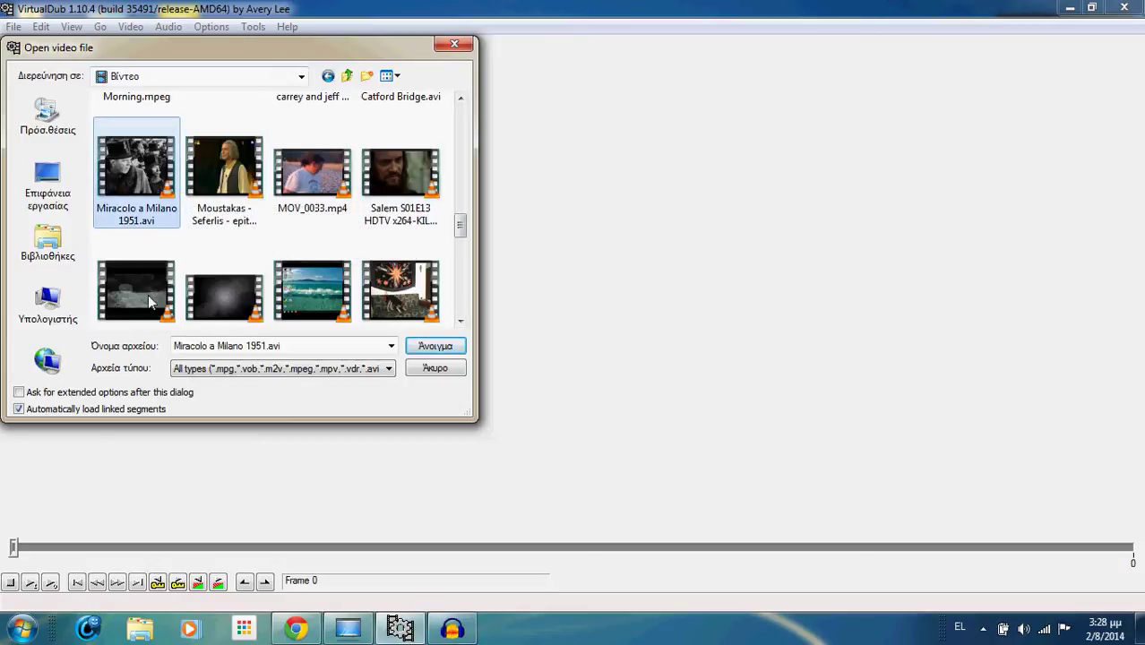
left_click(443, 348)
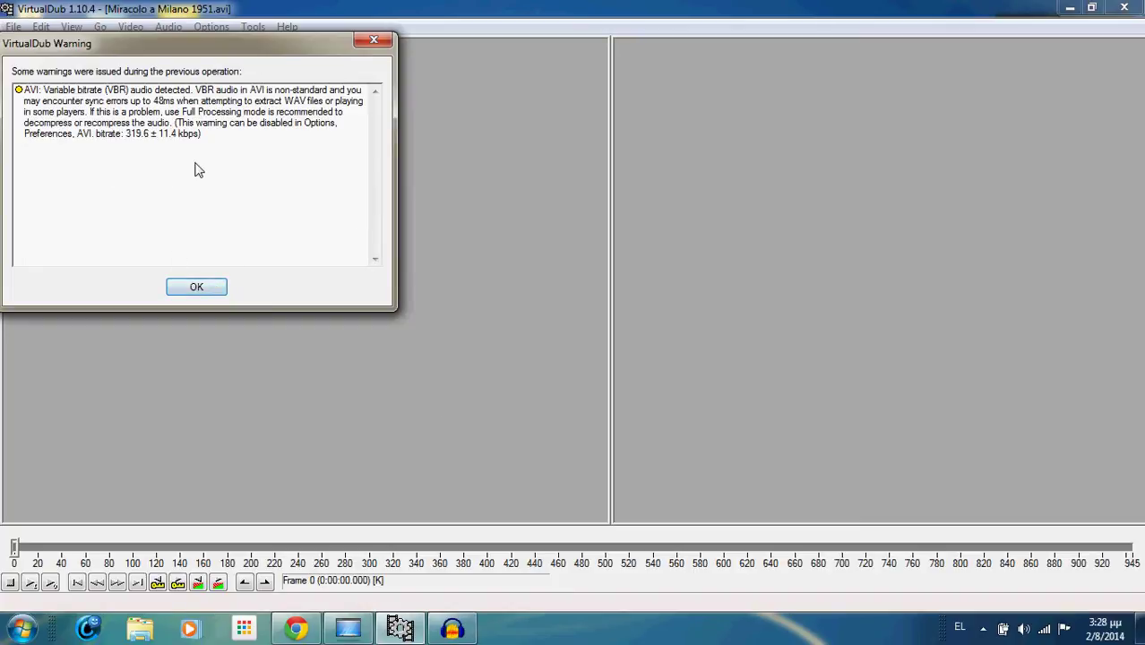
left_click(199, 287)
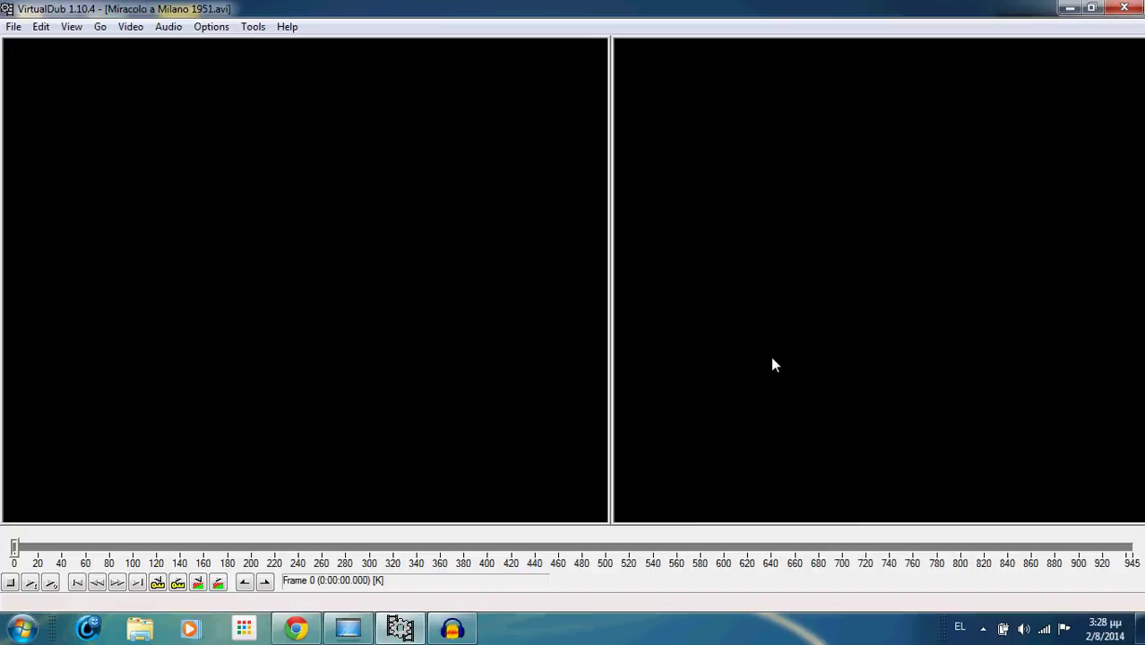
Step: Save the video's audio to the desktop as Miracolo a Milano 1951.wav
left_click(15, 27)
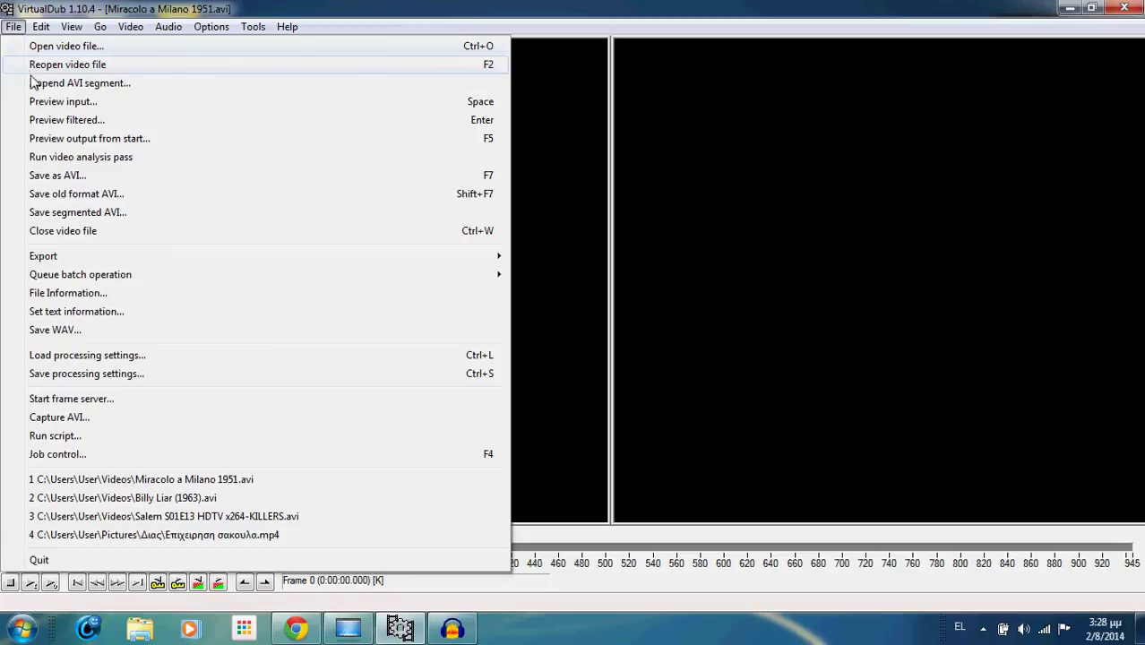
left_click(71, 333)
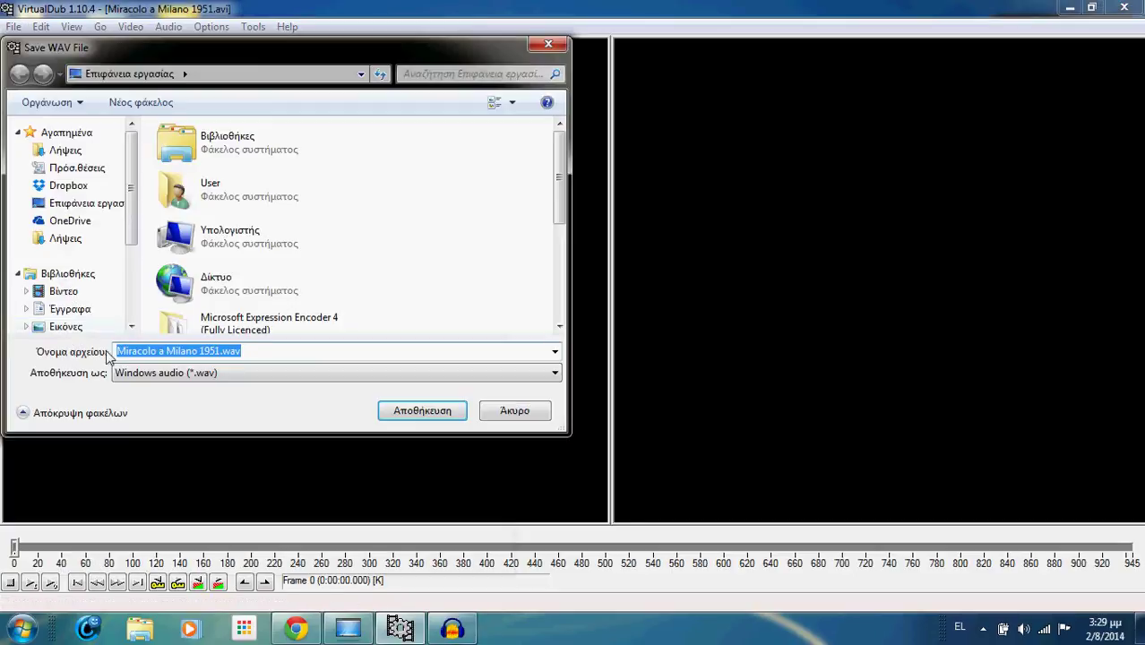
left_click(309, 353)
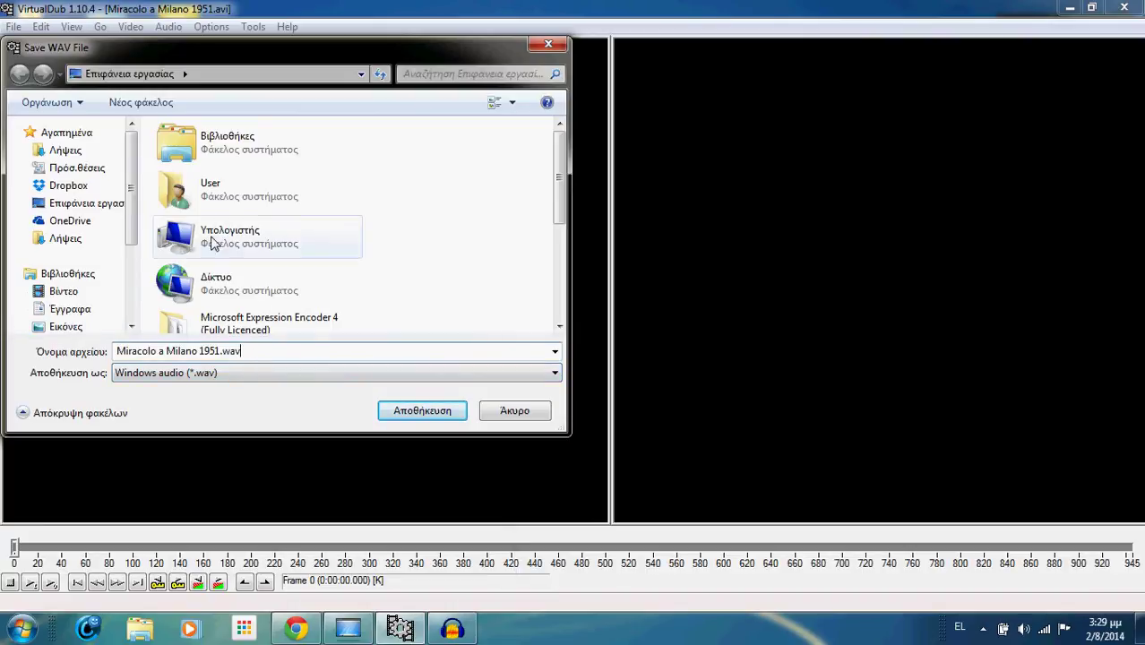
left_click(434, 418)
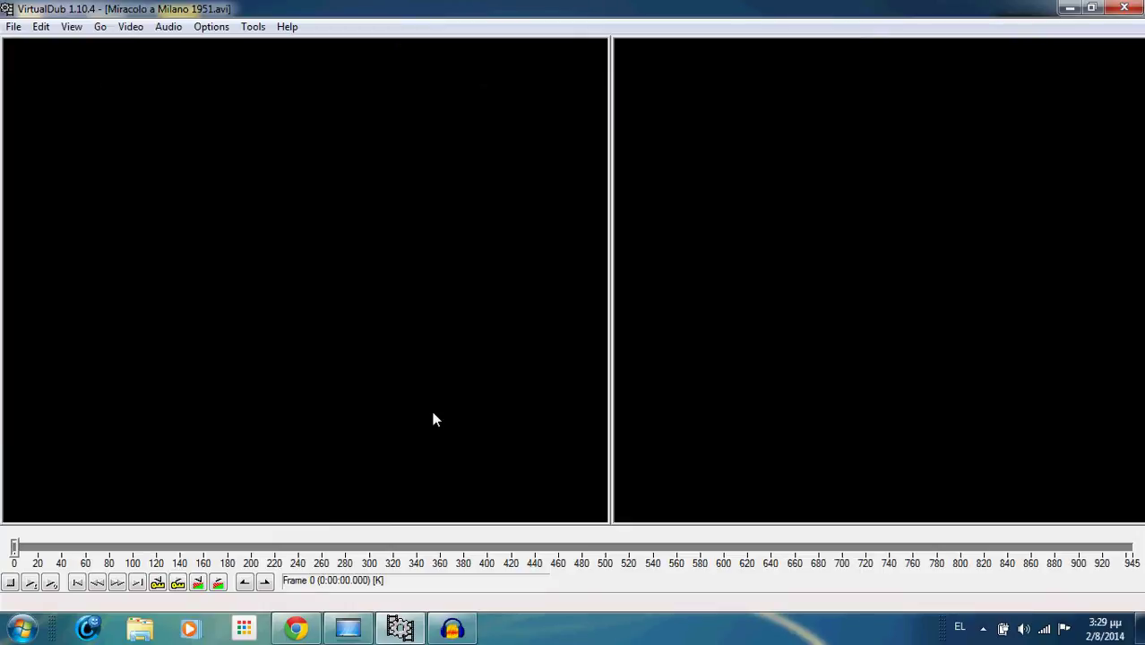
Step: Minimize VirtualDub, switch to Audacity and open Miracolo a Milano 1951.wav from the desktop
mouse_move(405, 631)
left_click(1066, 9)
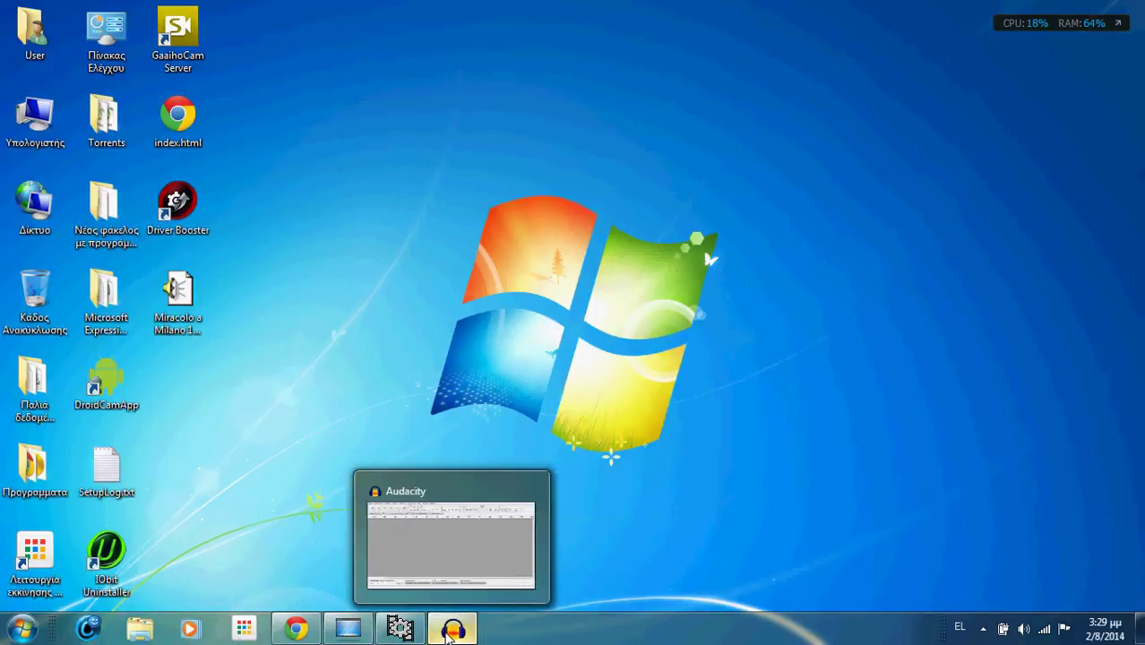
left_click(455, 630)
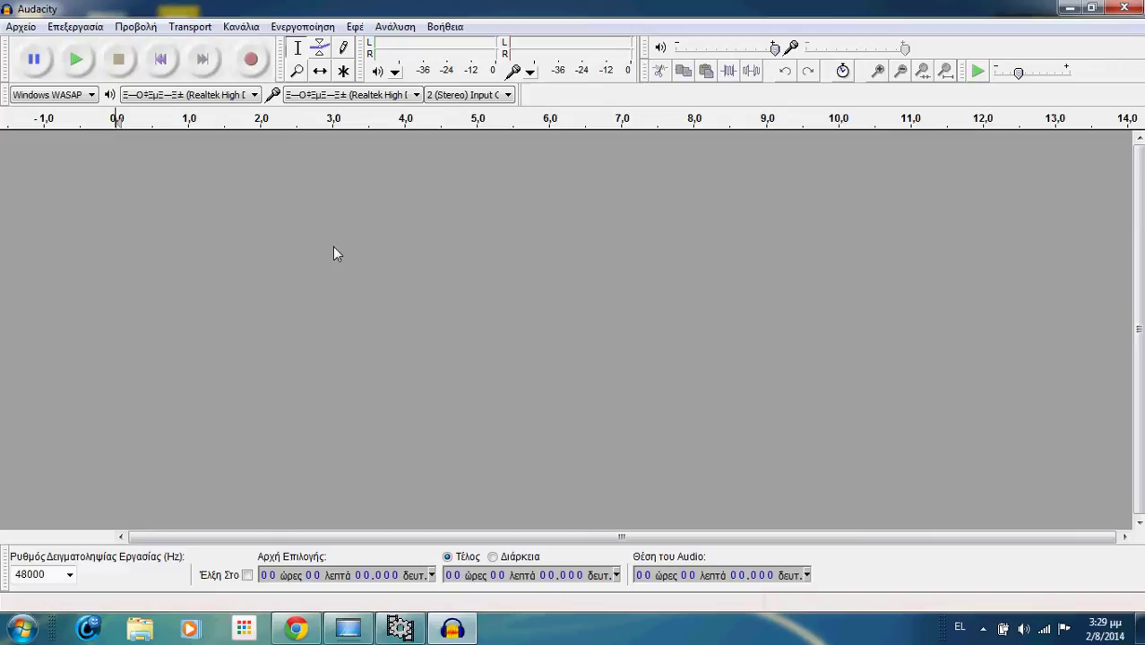
left_click(20, 27)
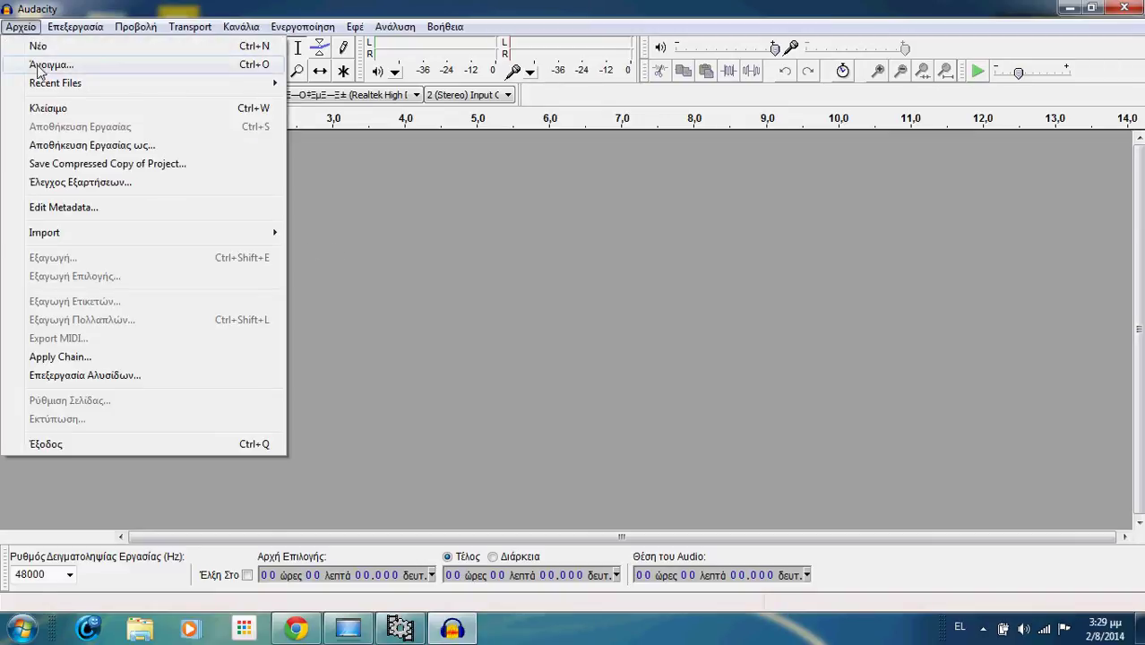
left_click(39, 68)
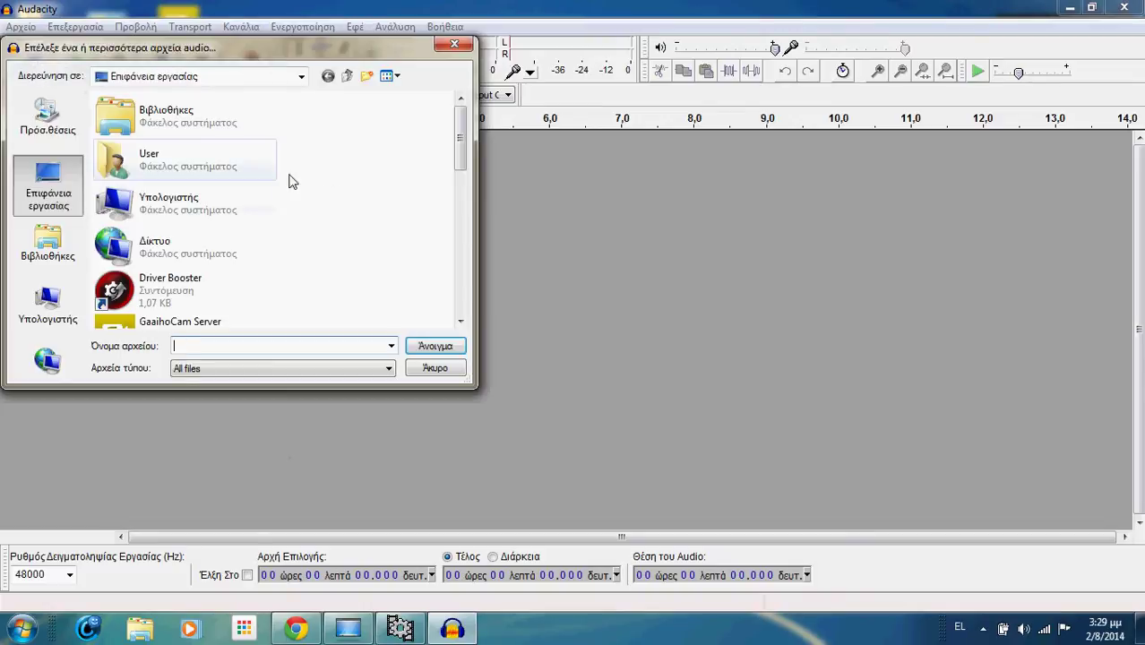
left_click_drag(460, 166, 454, 313)
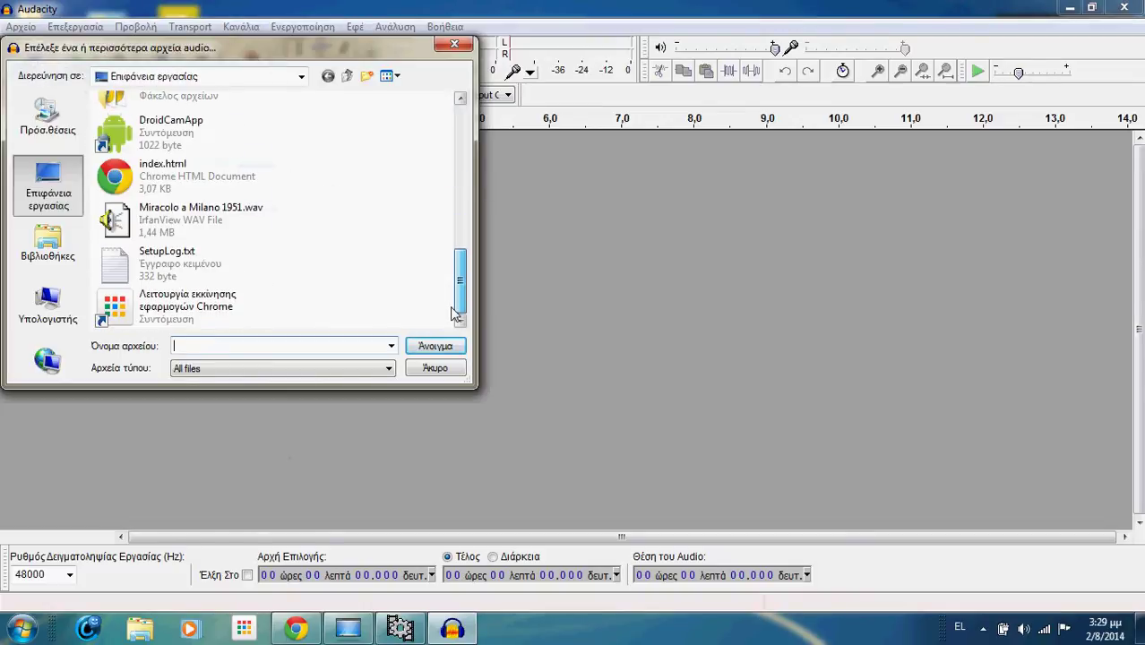
left_click(184, 229)
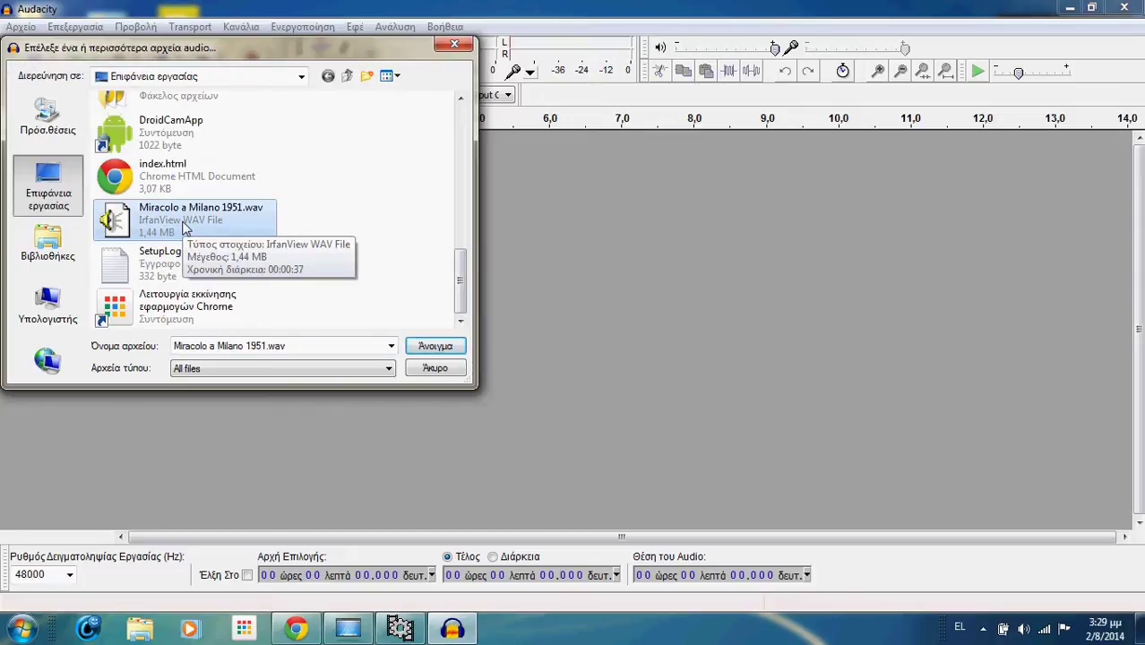
left_click(425, 346)
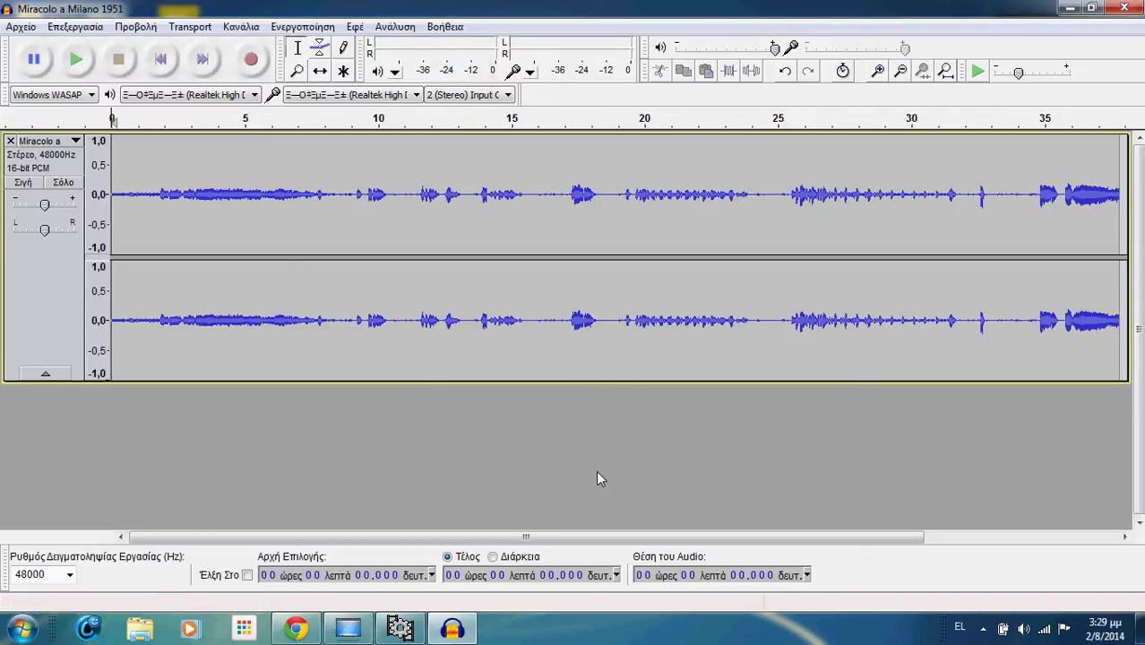
Step: Play the audio track to check it, lower its gain slightly and stop playback
left_click(76, 60)
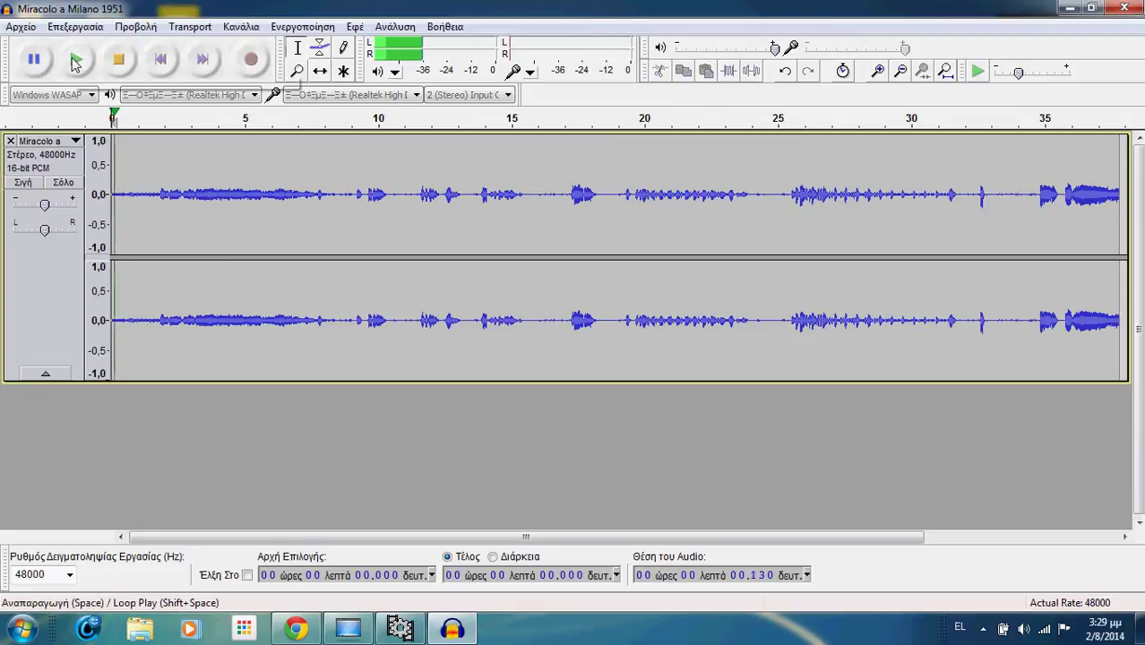
left_click(120, 59)
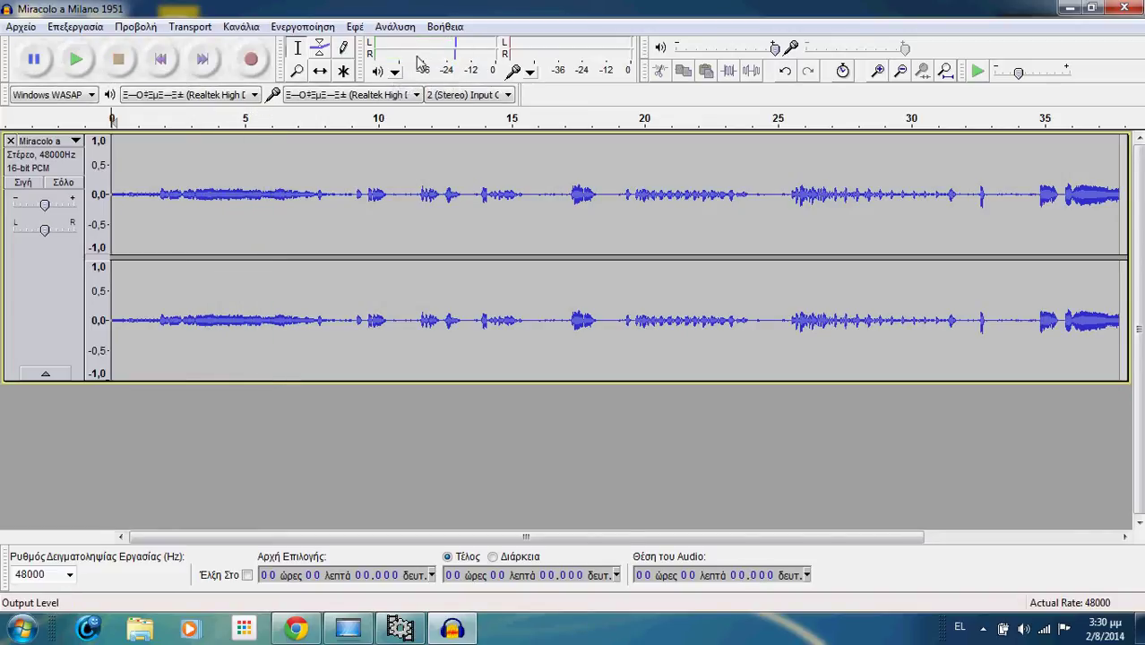
left_click(77, 59)
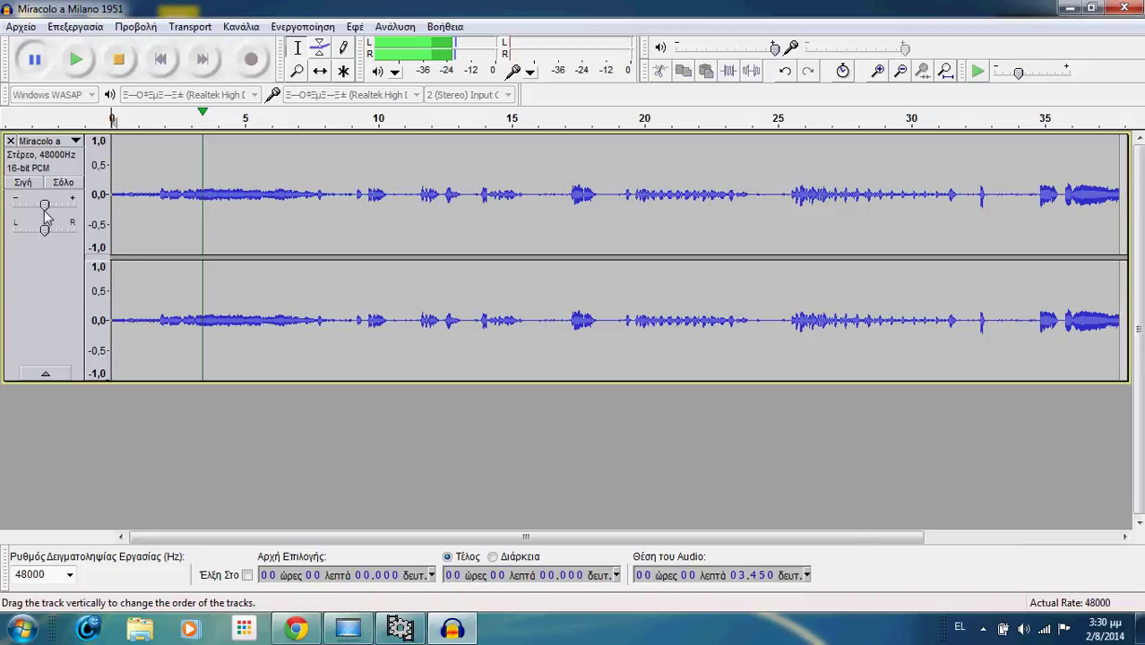
left_click_drag(44, 205, 41, 210)
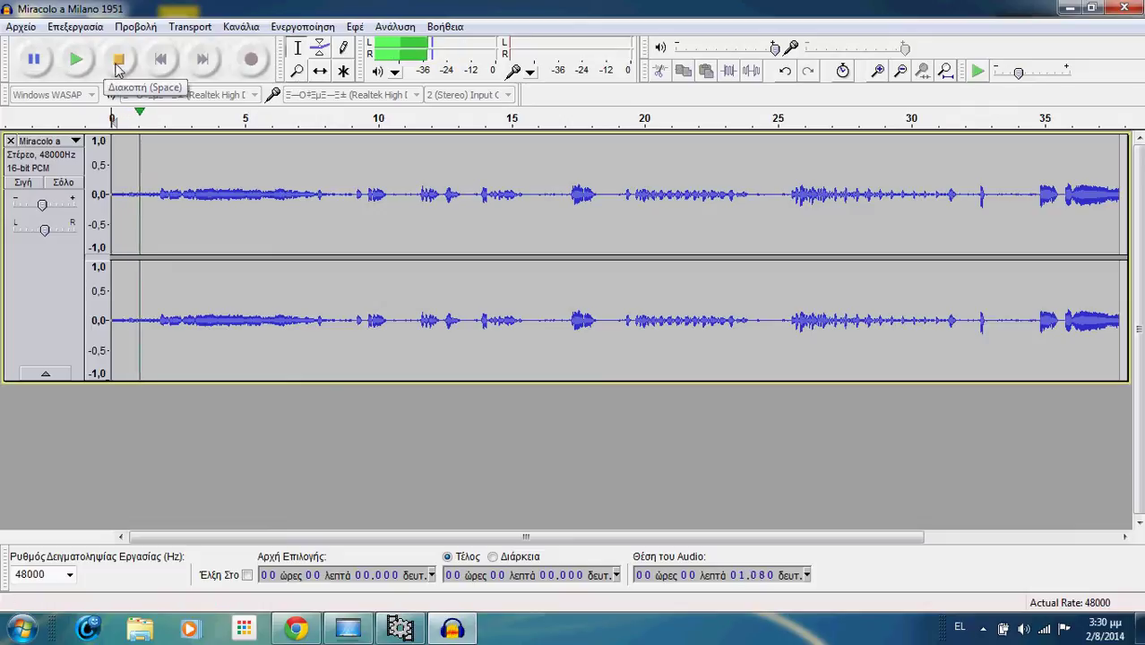
left_click(124, 68)
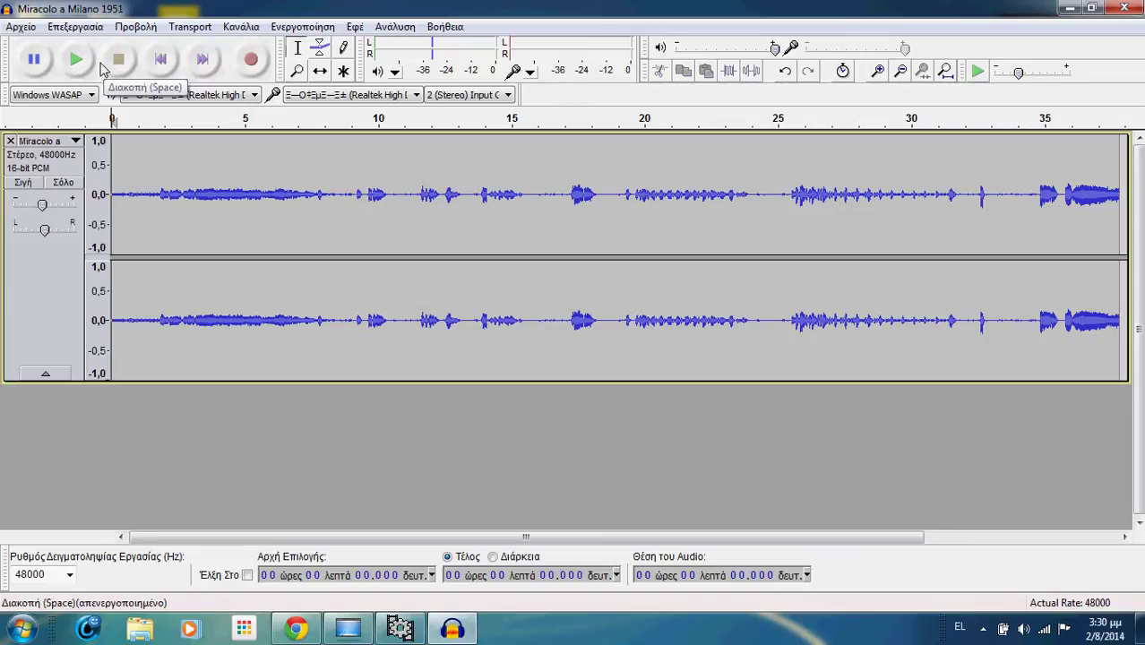
Step: Export the audio to the desktop as an MP3 file named Miracolo a Milano 1951
left_click(33, 32)
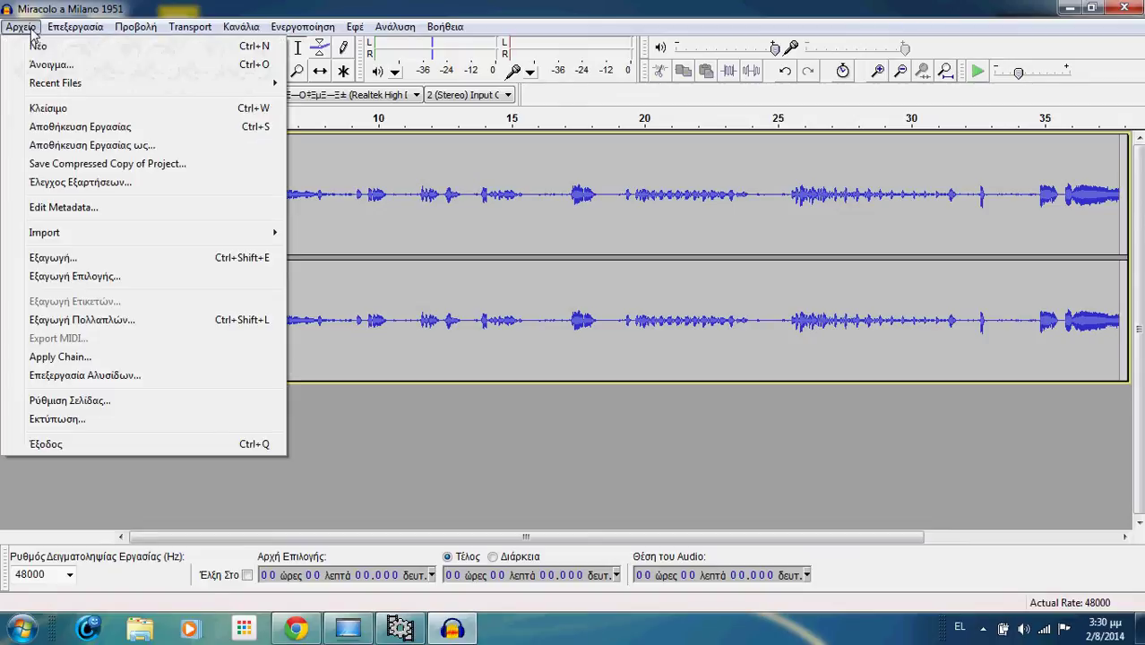
left_click(86, 260)
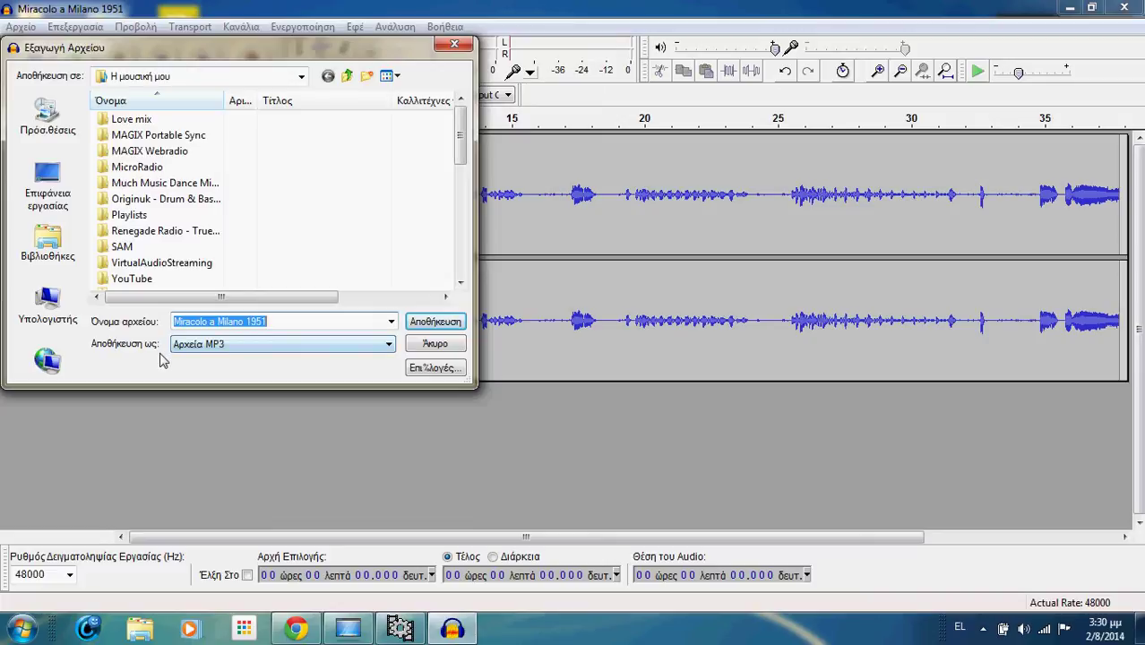
left_click(47, 185)
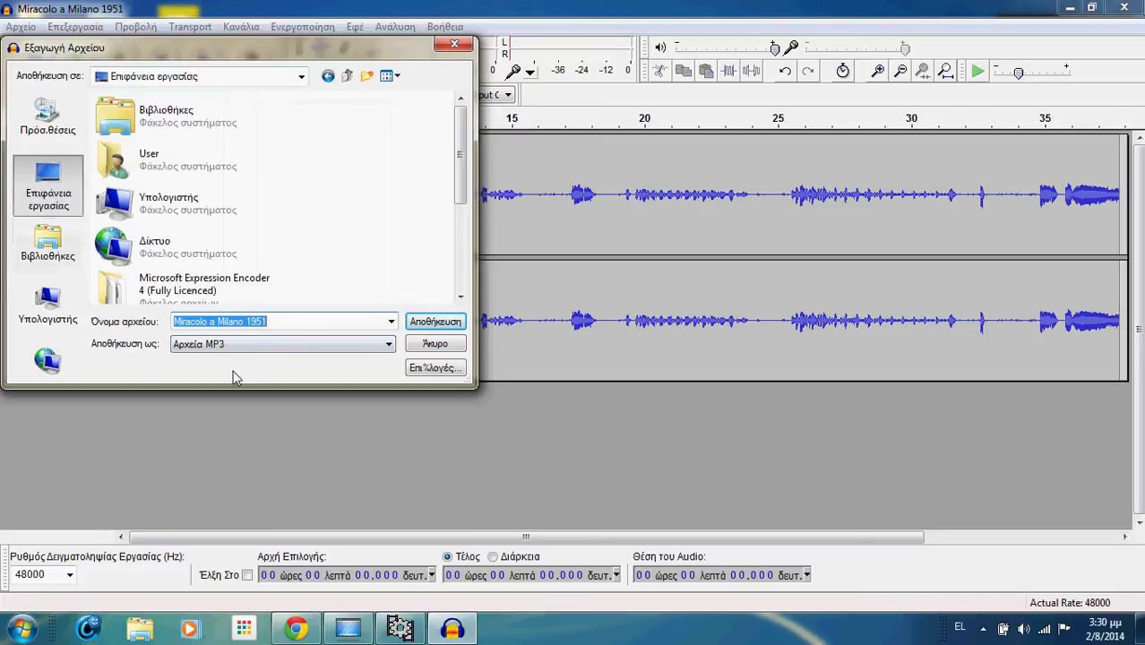
left_click(289, 324)
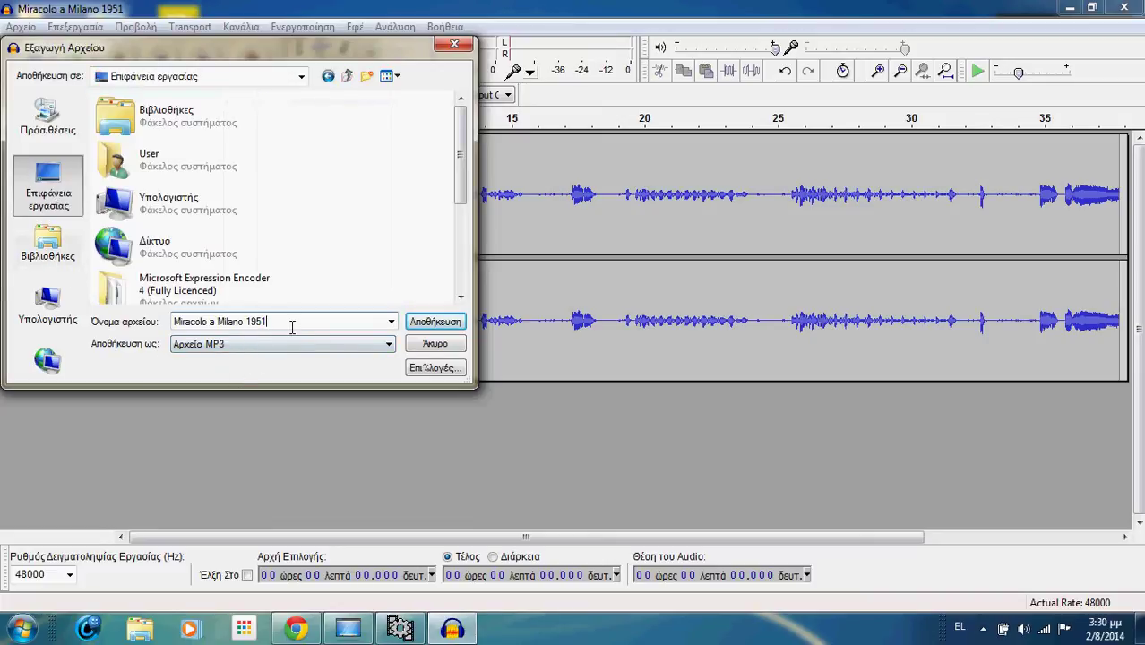
left_click(434, 324)
left_click(659, 415)
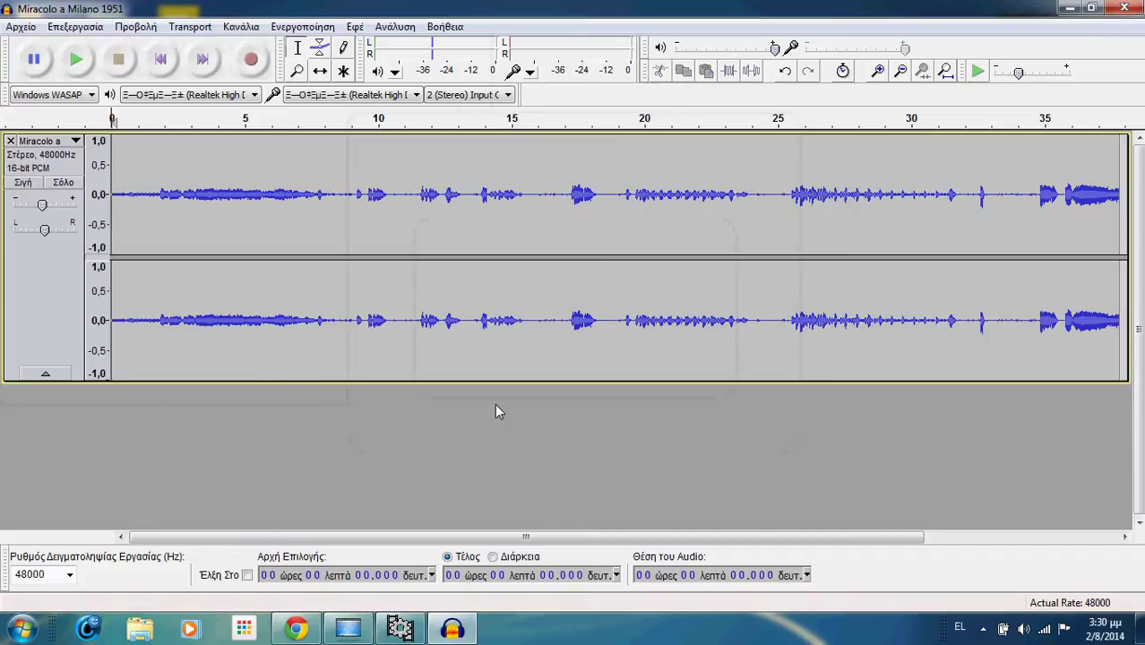
Step: Close Audacity without saving the project changes and switch back to VirtualDub
left_click(1125, 8)
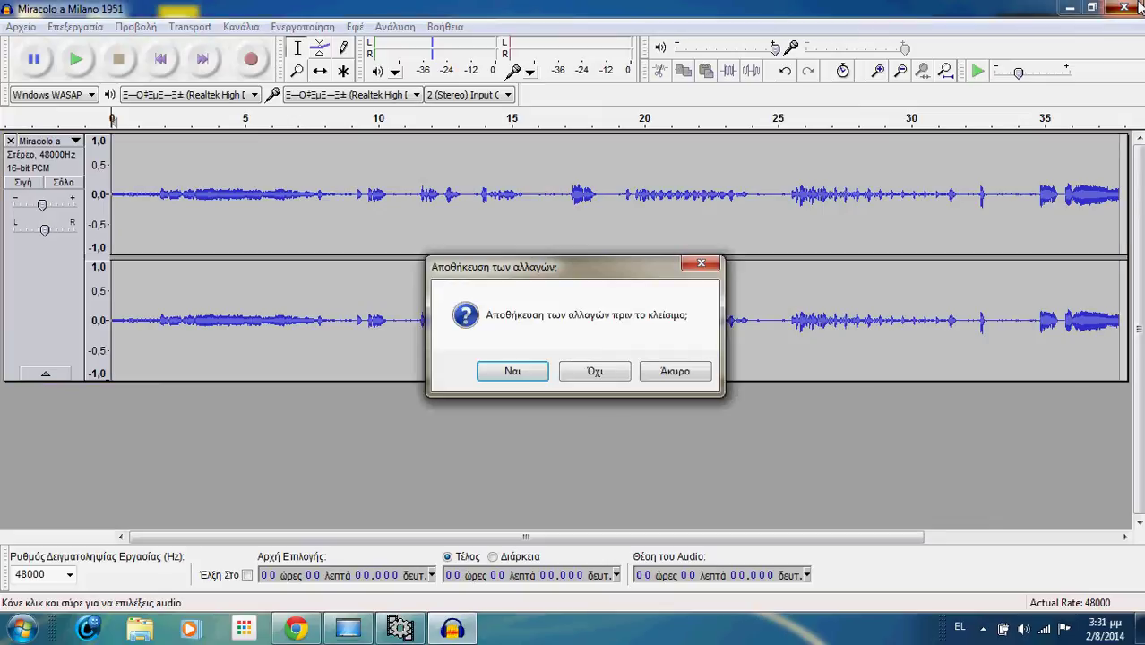
left_click(604, 373)
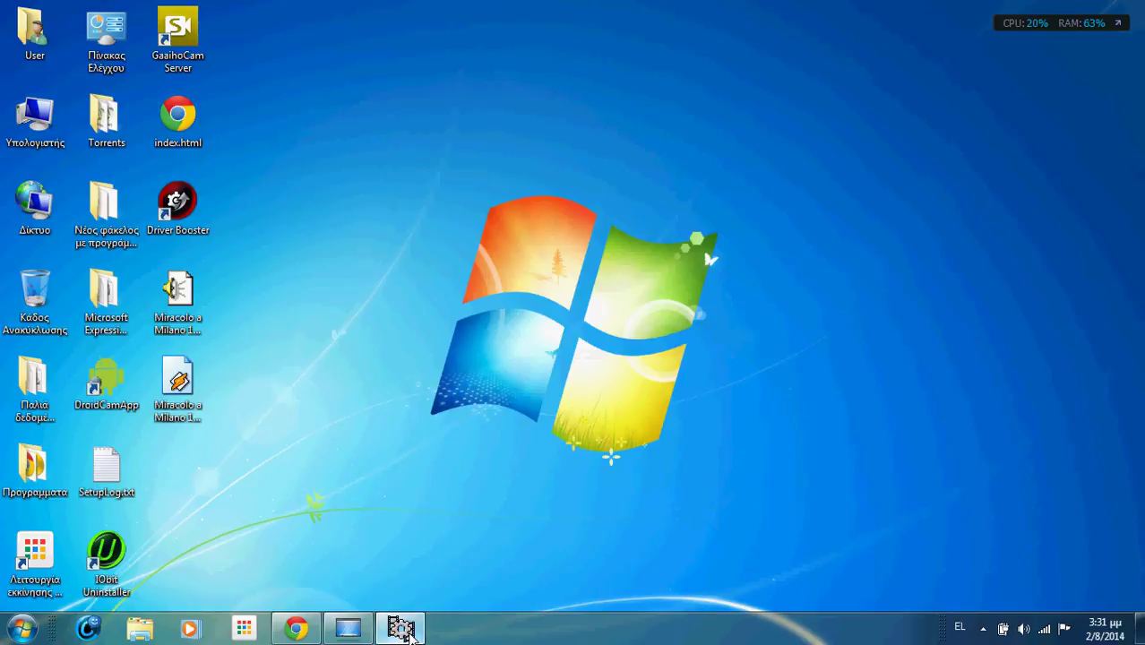
left_click(408, 631)
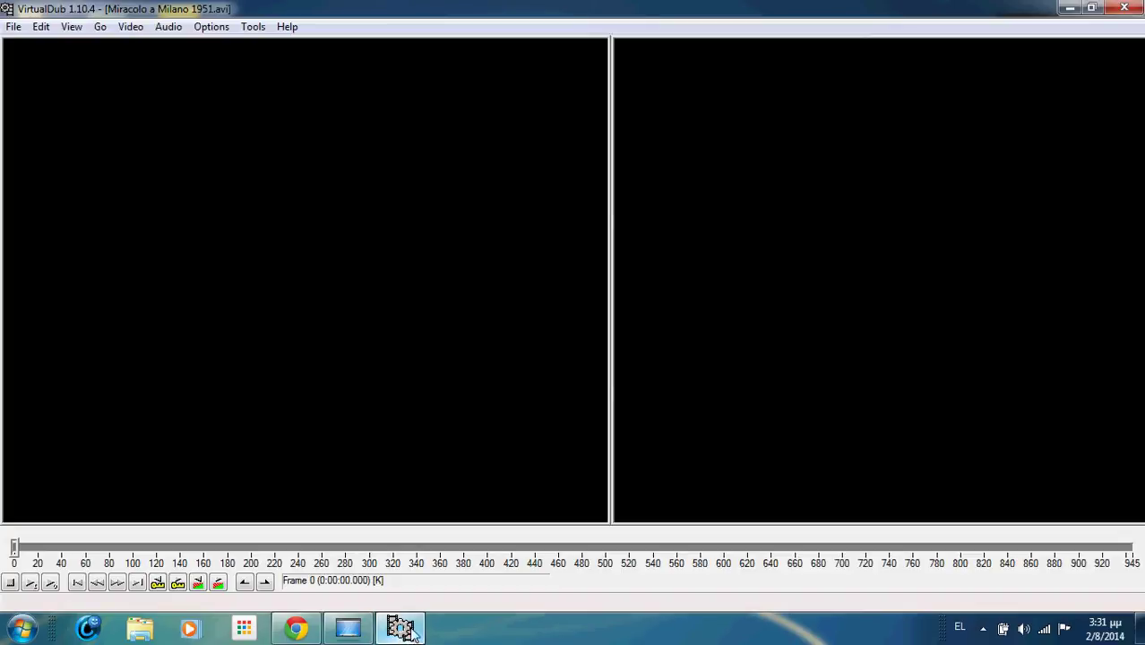
Step: Replace the video's audio with Miracolo a Milano 1951.mp3 from the desktop, importing it with the Autodetect bit rate option
left_click(13, 28)
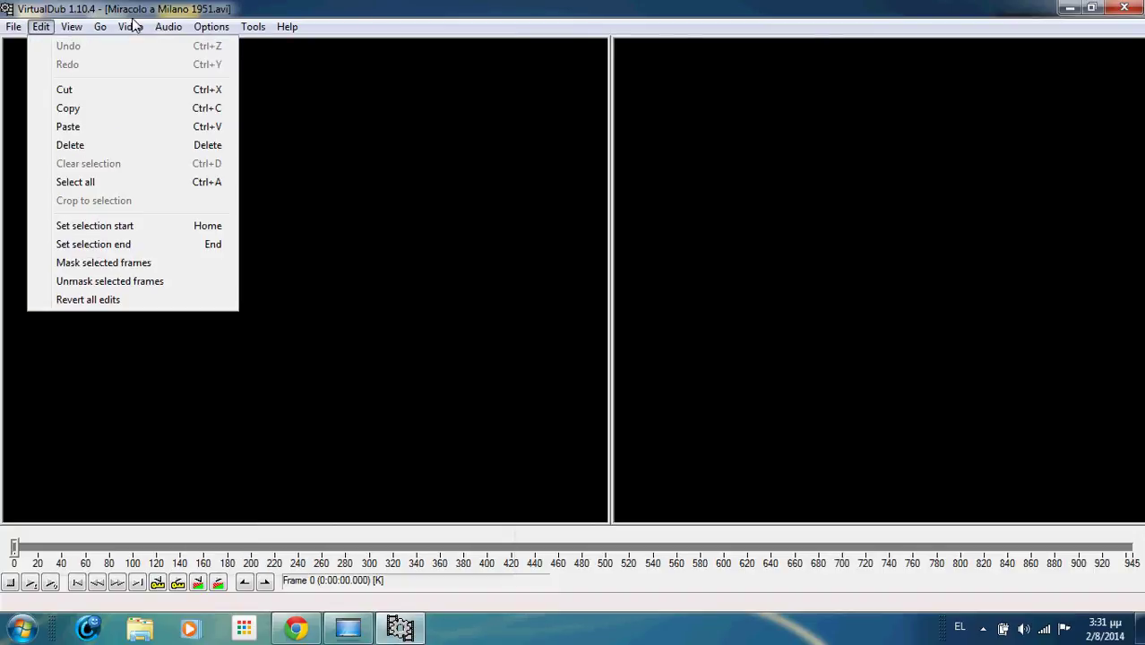
mouse_move(131, 29)
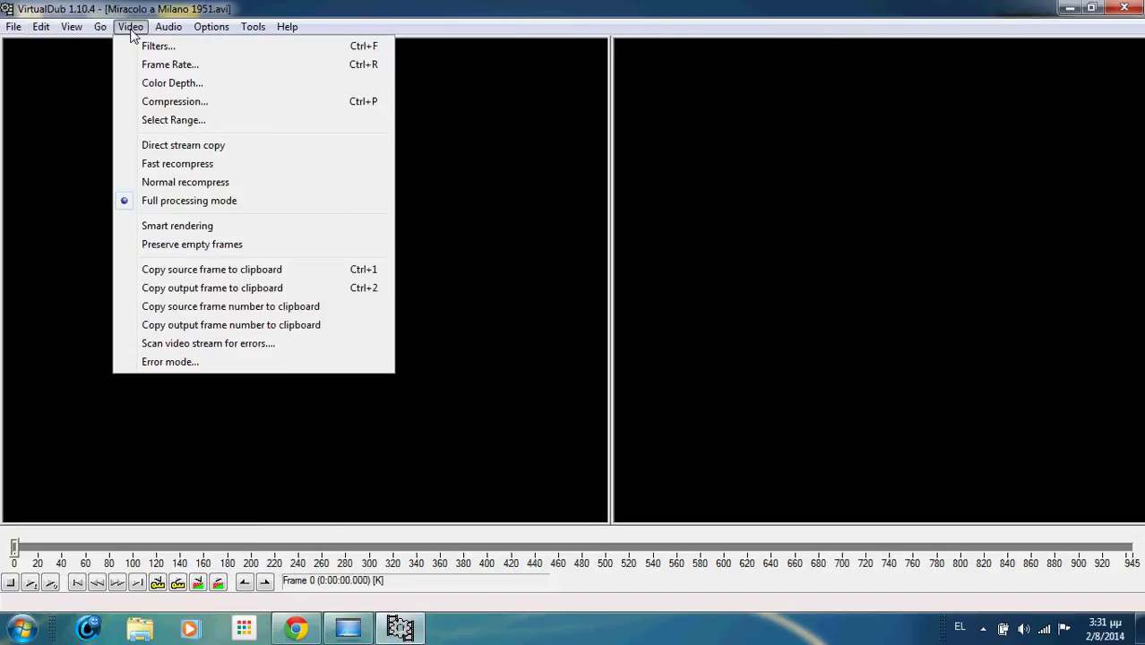
mouse_move(169, 30)
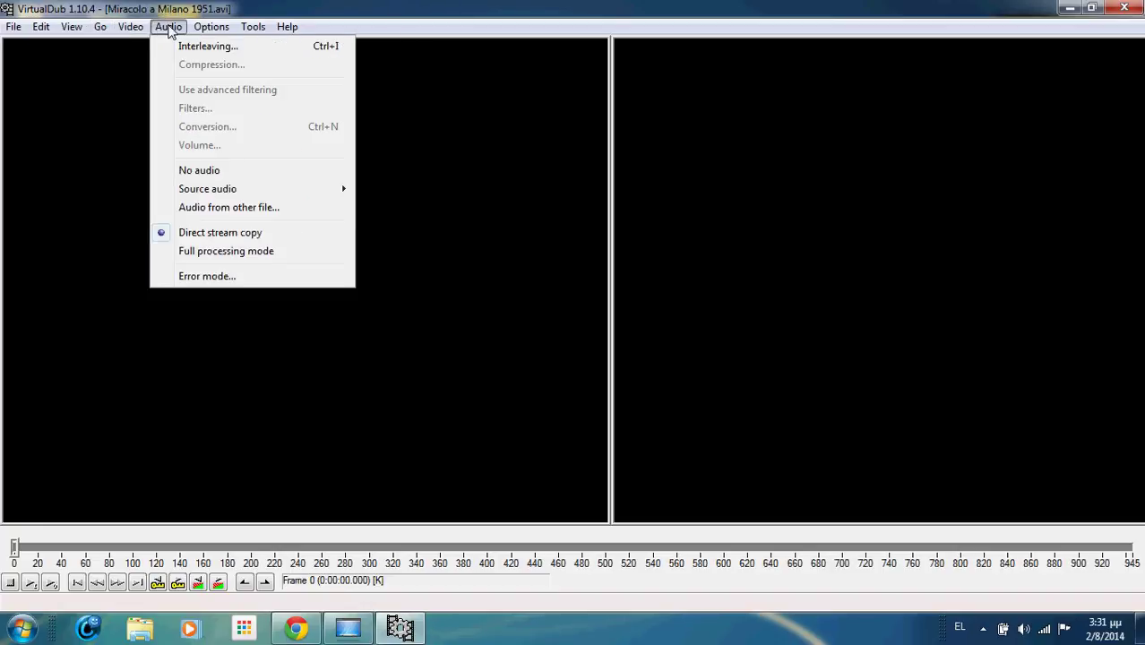
left_click(246, 211)
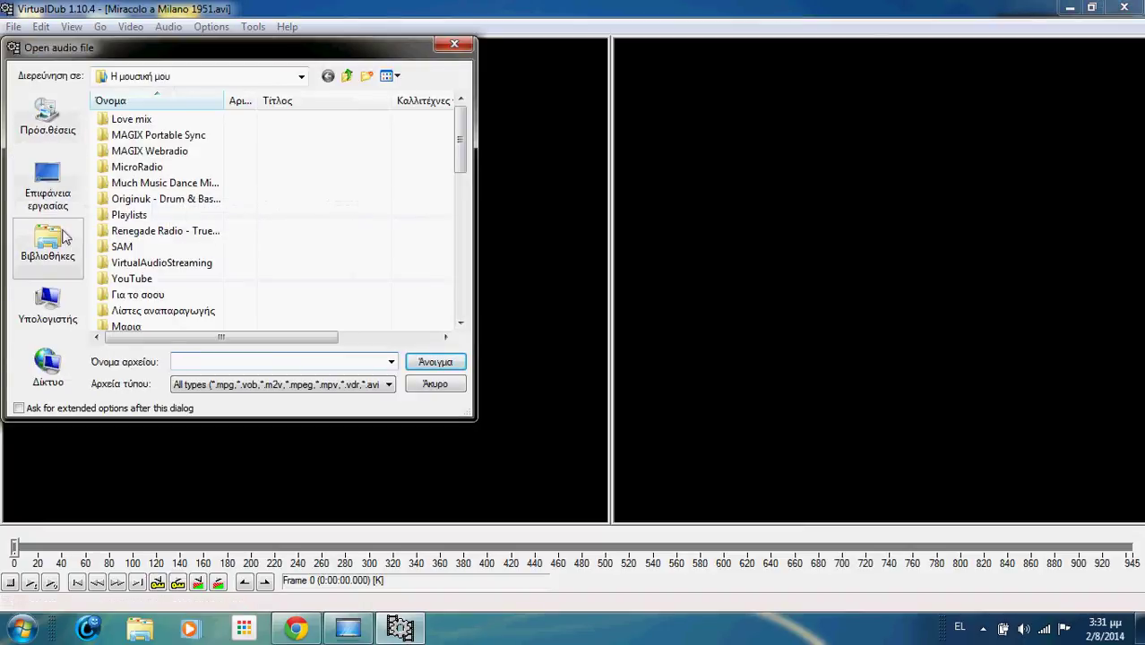
left_click(62, 193)
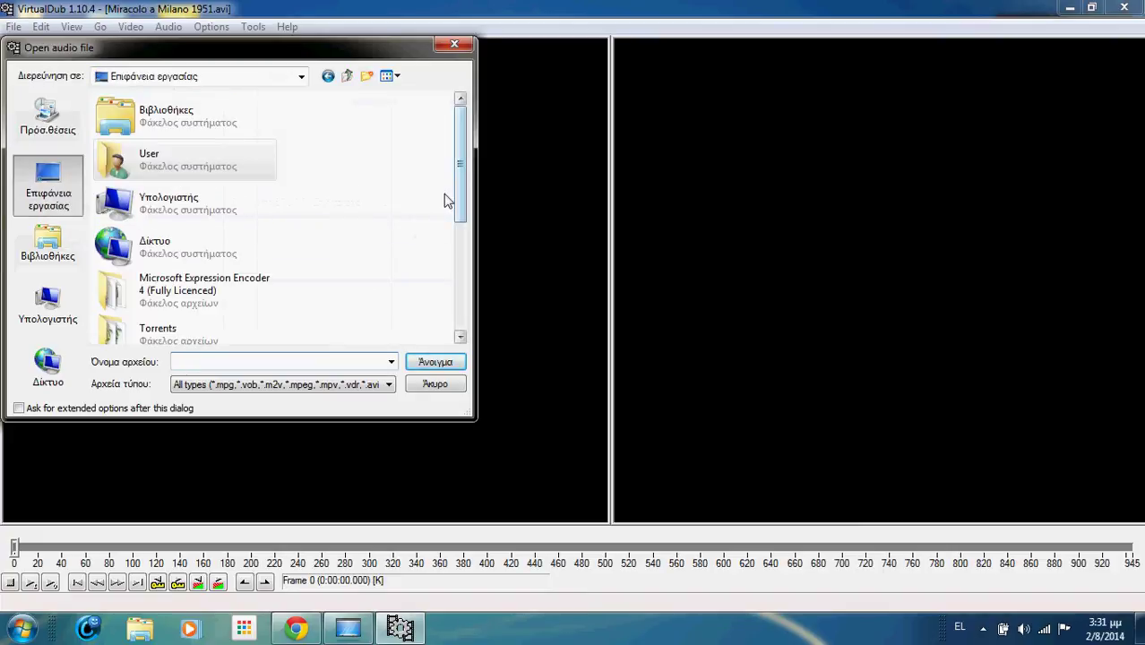
left_click_drag(457, 191, 459, 310)
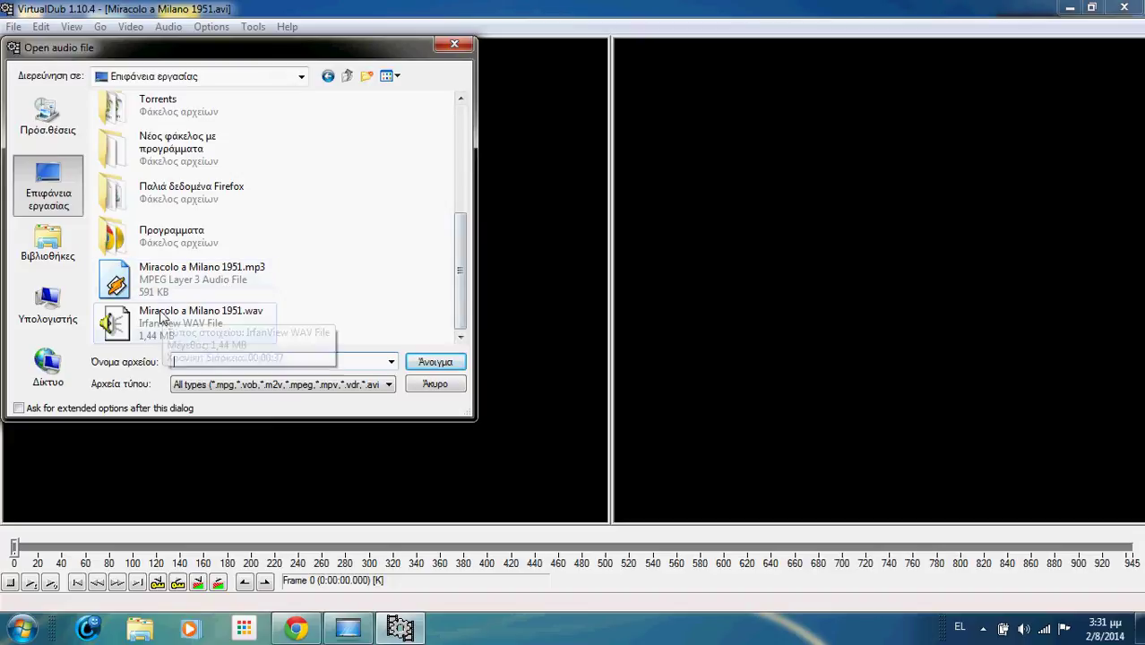
left_click(148, 282)
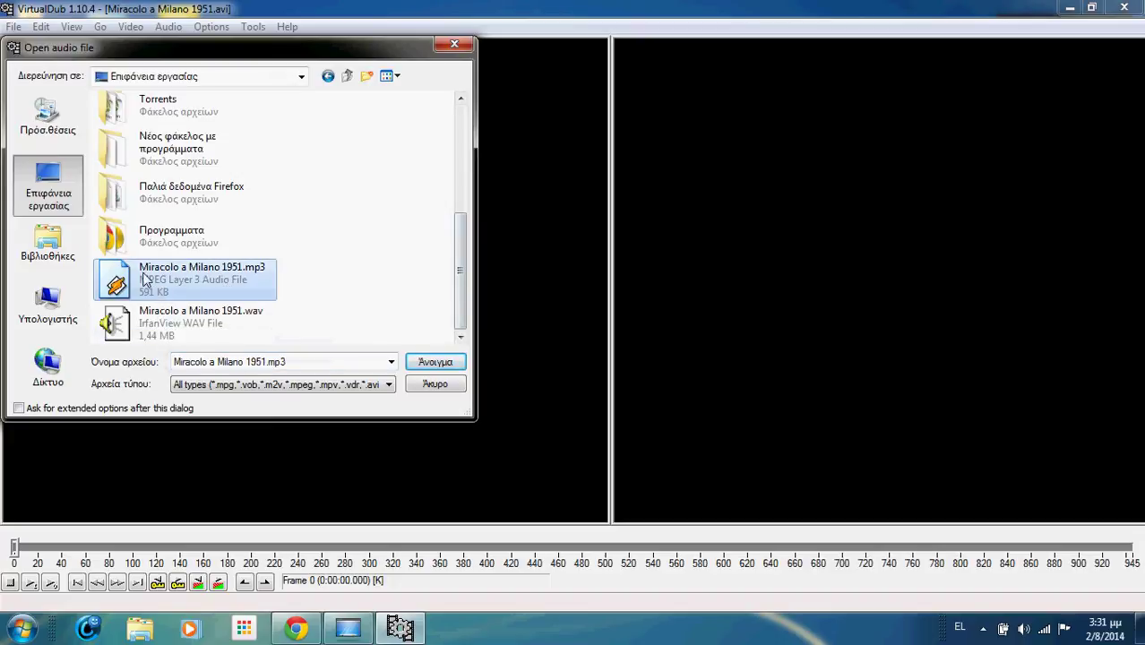
left_click(435, 363)
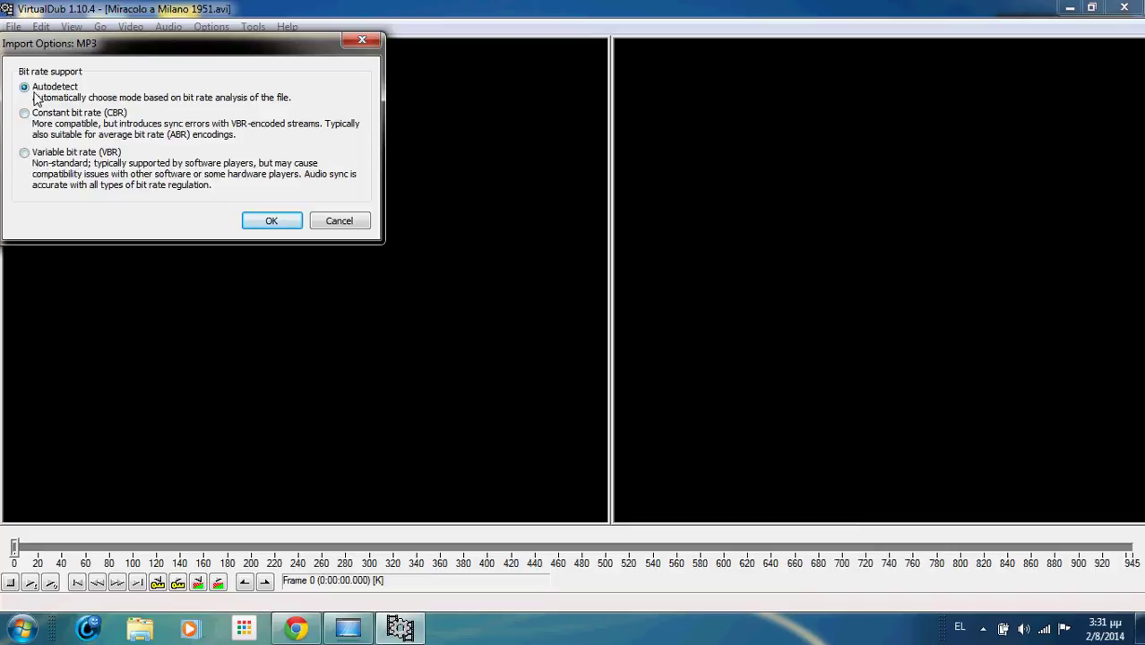
left_click(283, 224)
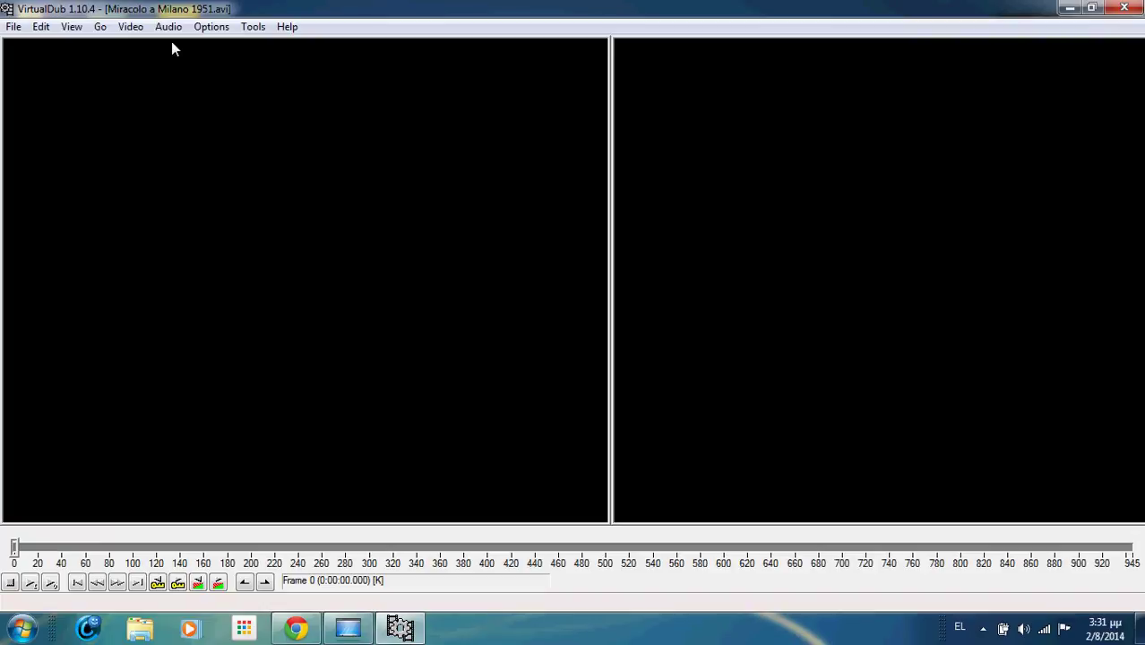
Step: Save the video in direct stream copy mode as Miracolo a Milano 1951.avi in the Λήψεις folder, and close VirtualDub
left_click(132, 27)
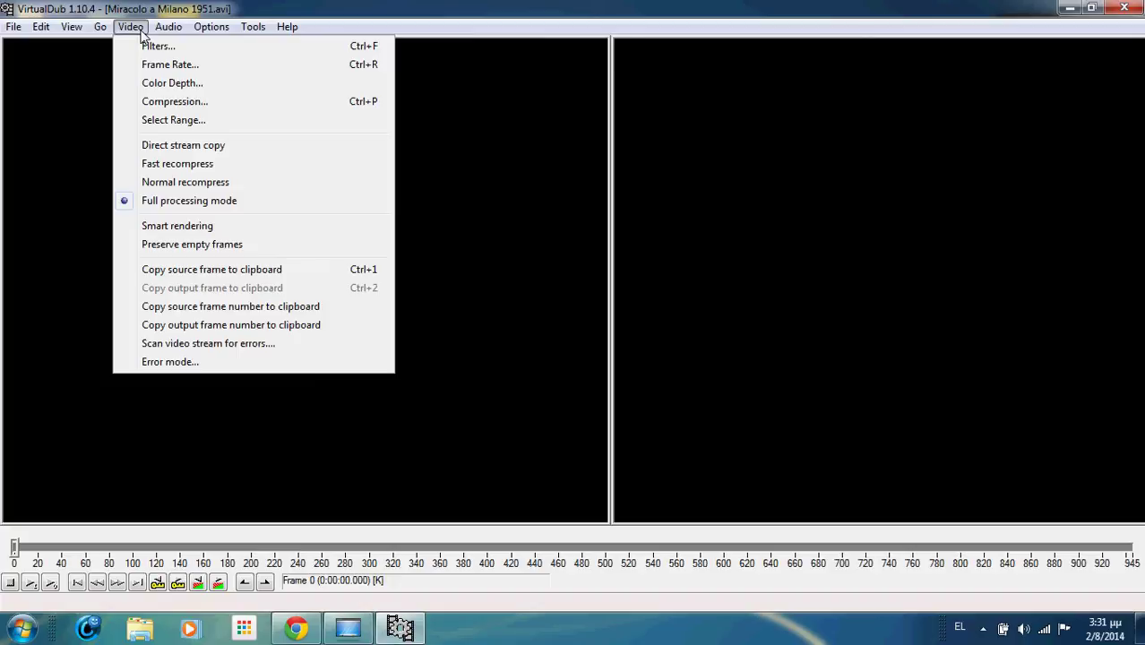
left_click(201, 148)
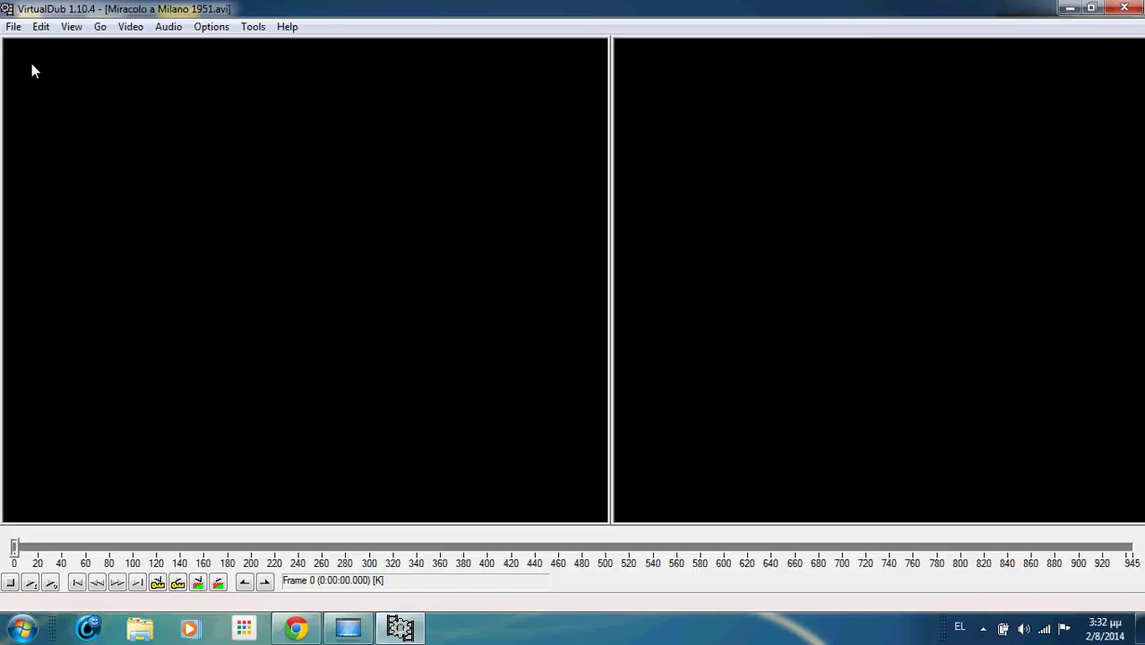
left_click(15, 28)
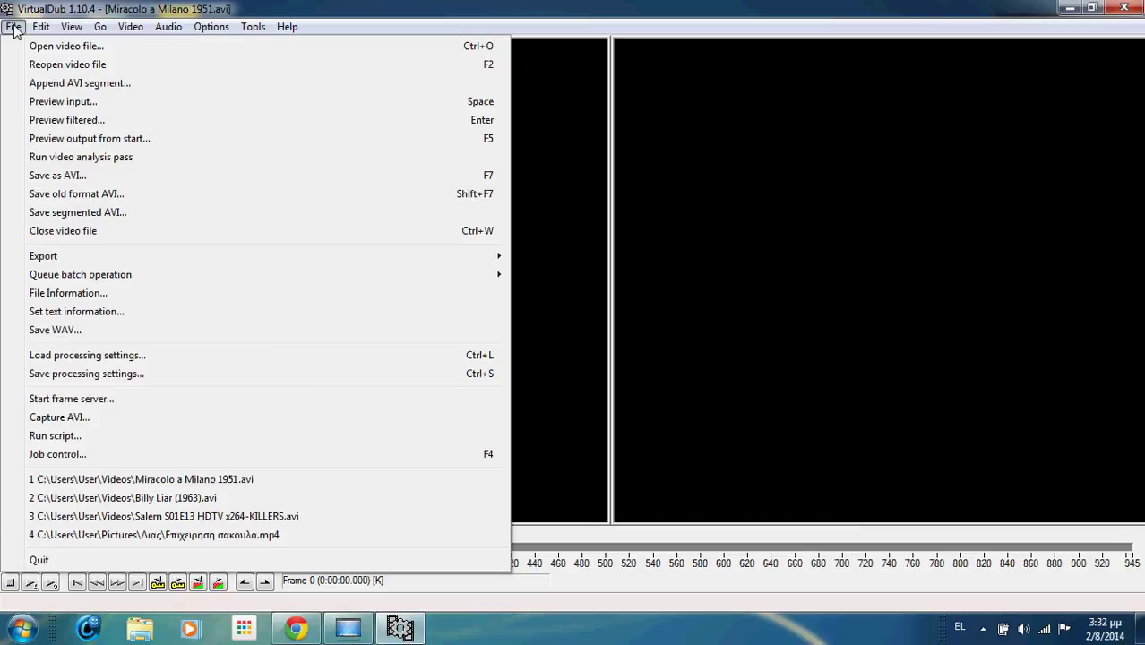
left_click(84, 177)
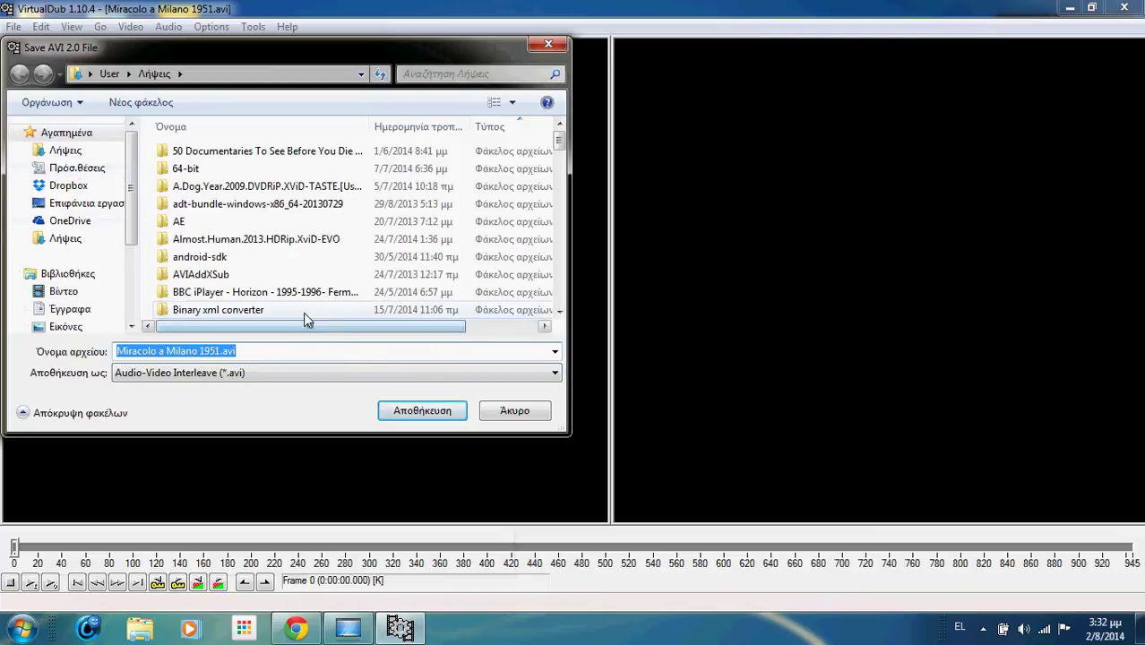
left_click(285, 355)
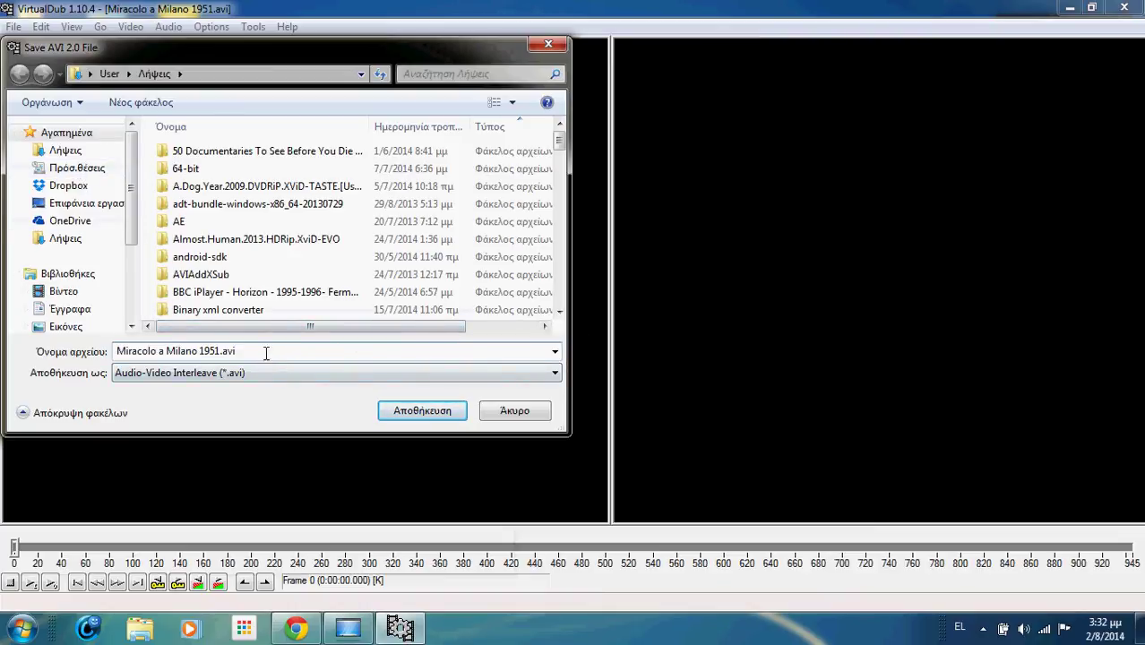
left_click(430, 414)
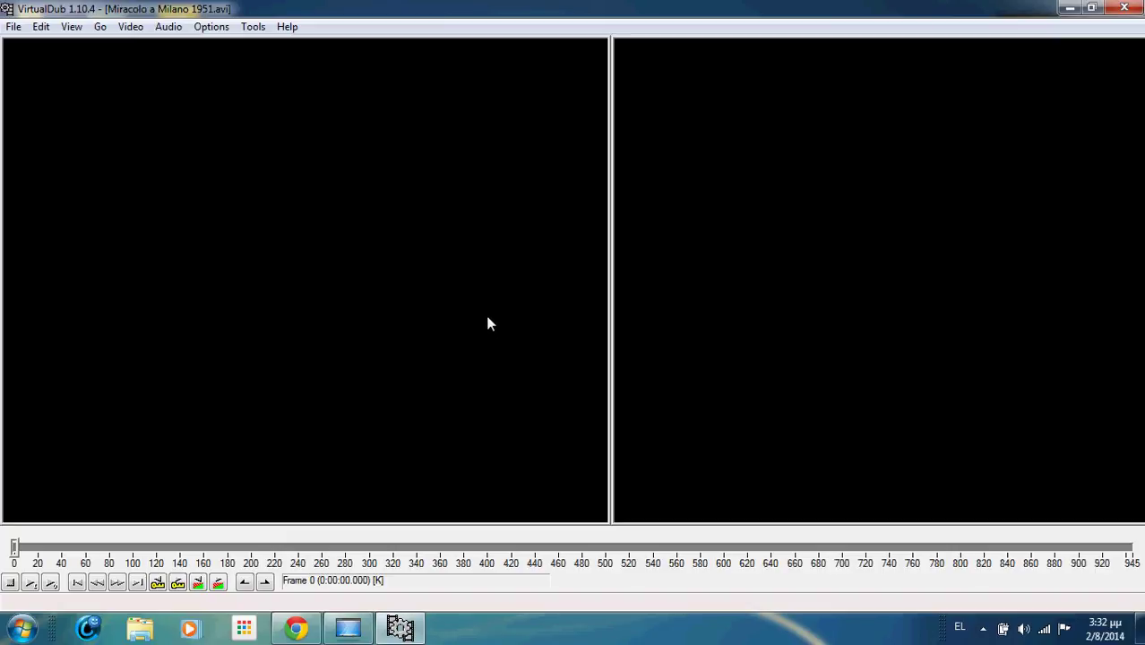
left_click(1135, 9)
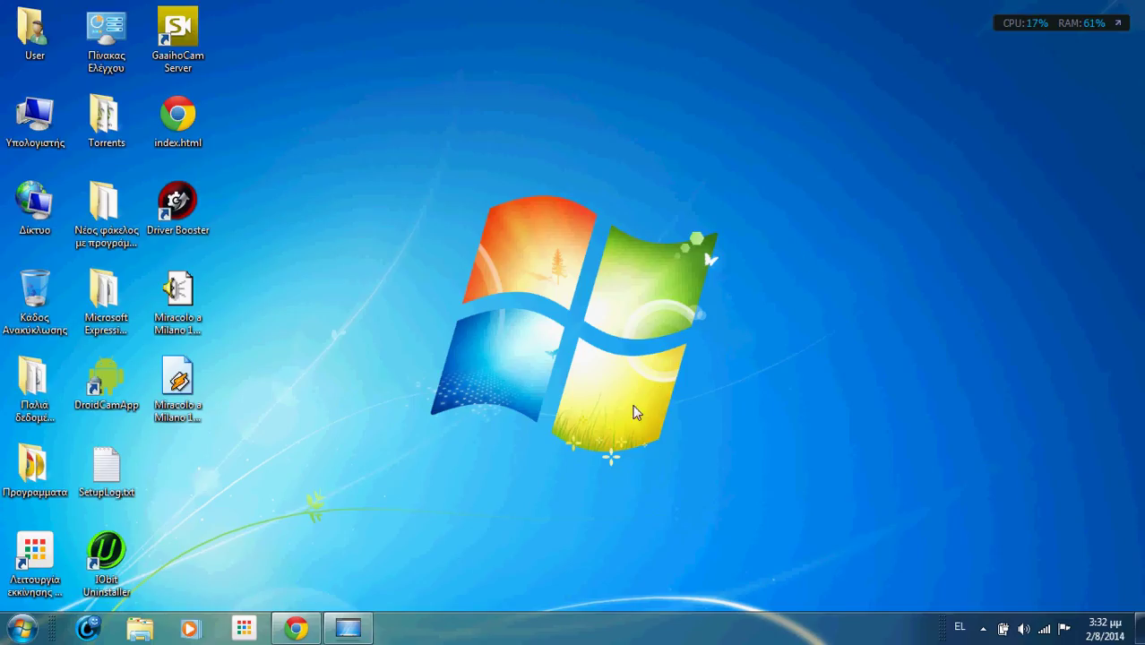